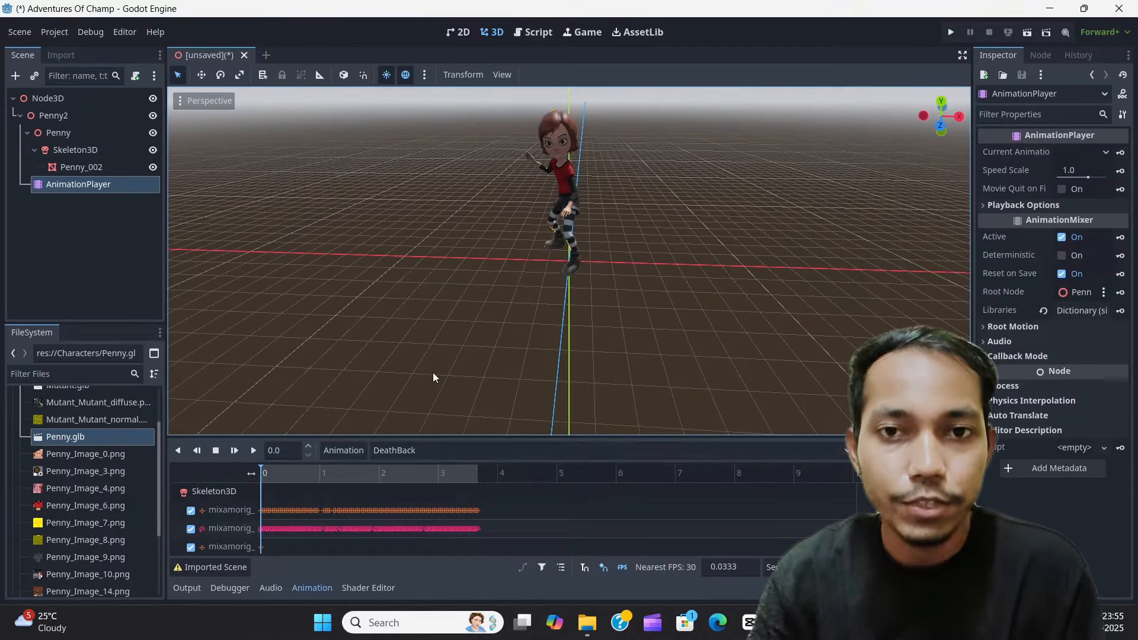
- Load the Running animation in Penny's AnimationPlayer and preview it twice
click(390, 452)
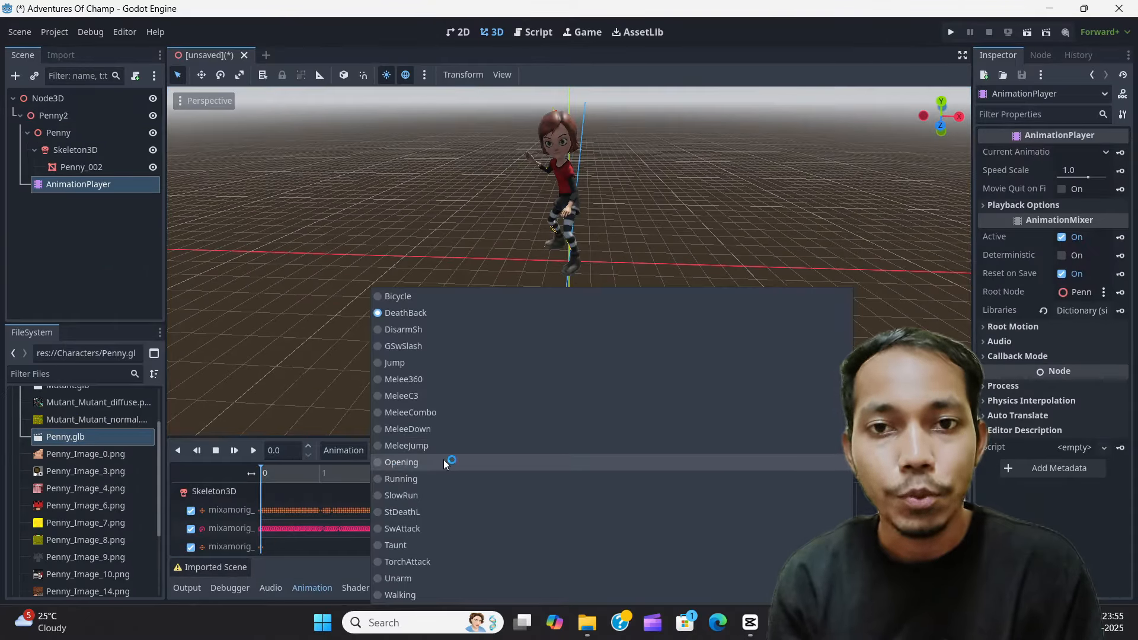
click(418, 480)
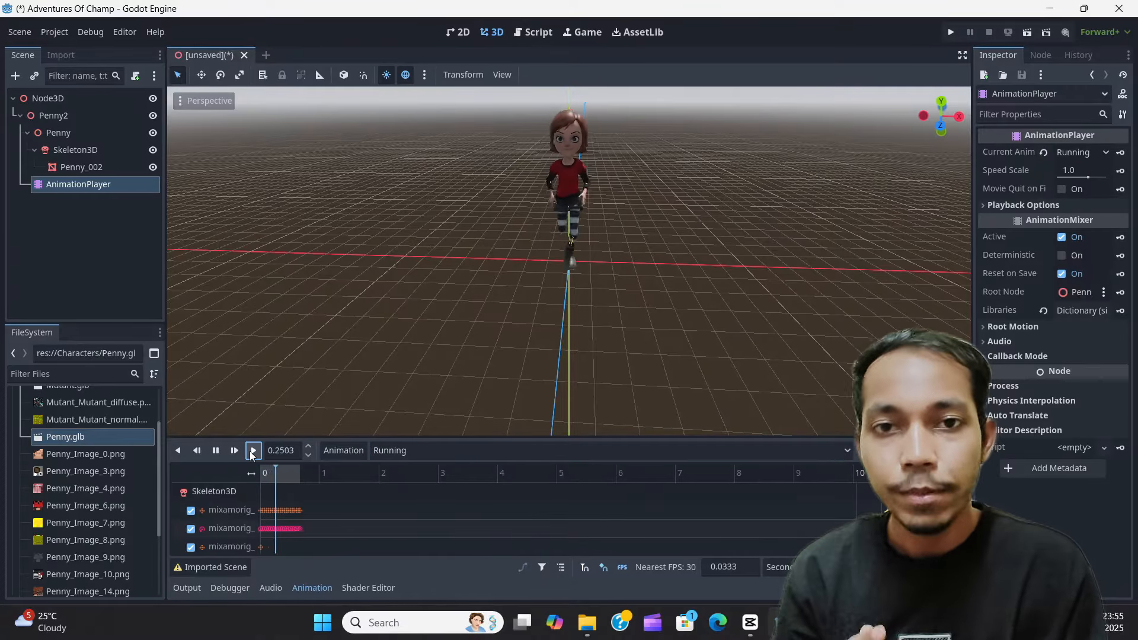
click(252, 451)
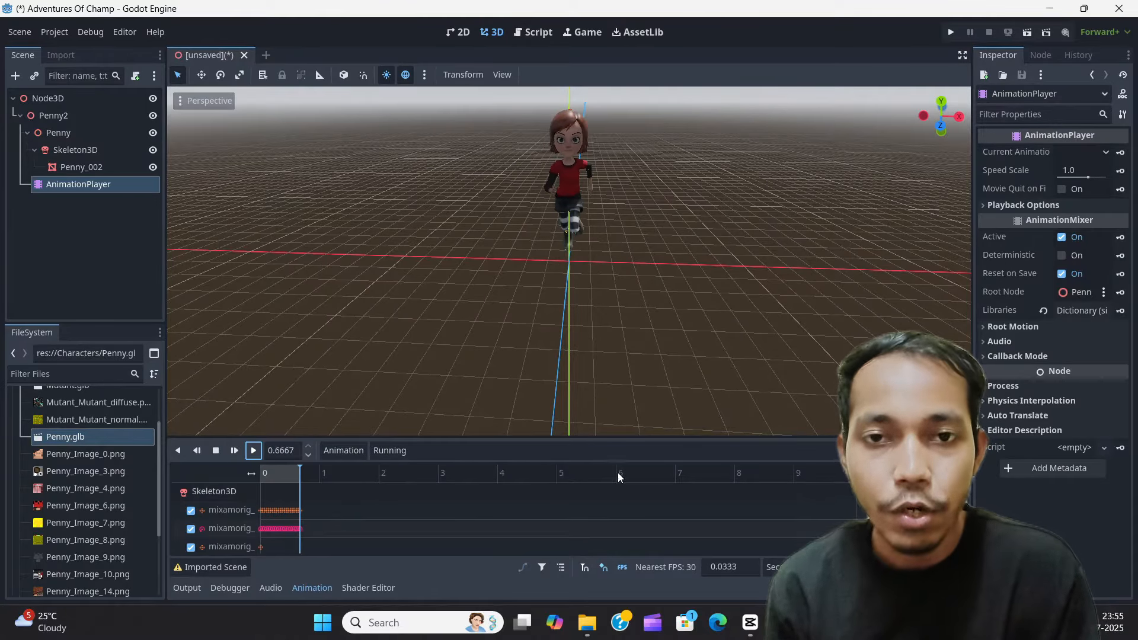
click(253, 452)
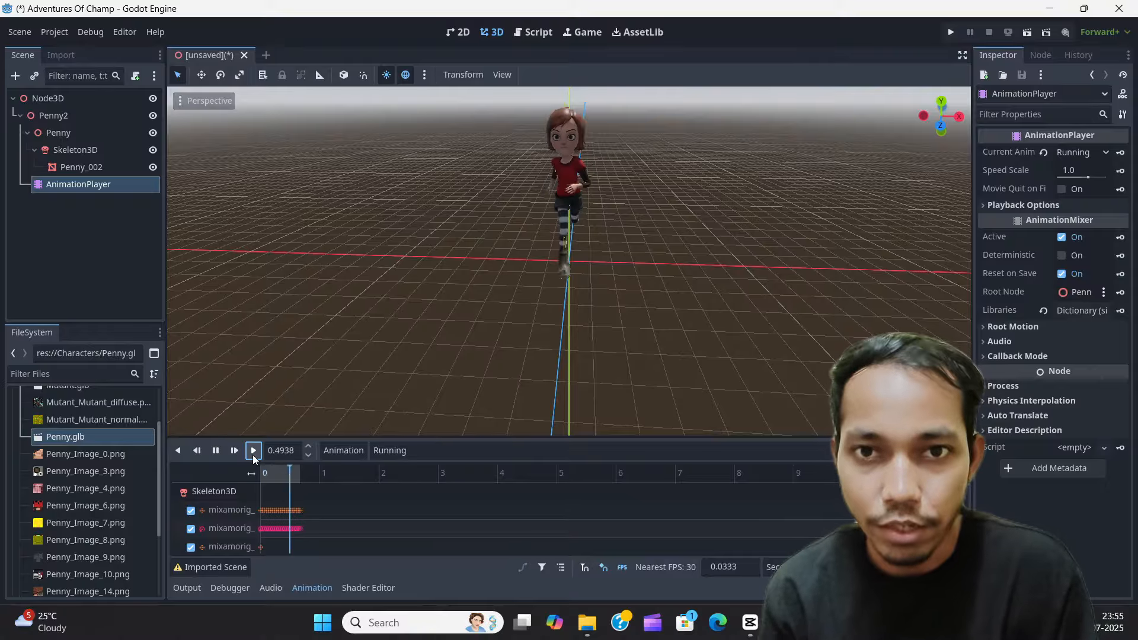
- Switch Penny's AnimationPlayer to the Taunt animation and preview it
click(407, 450)
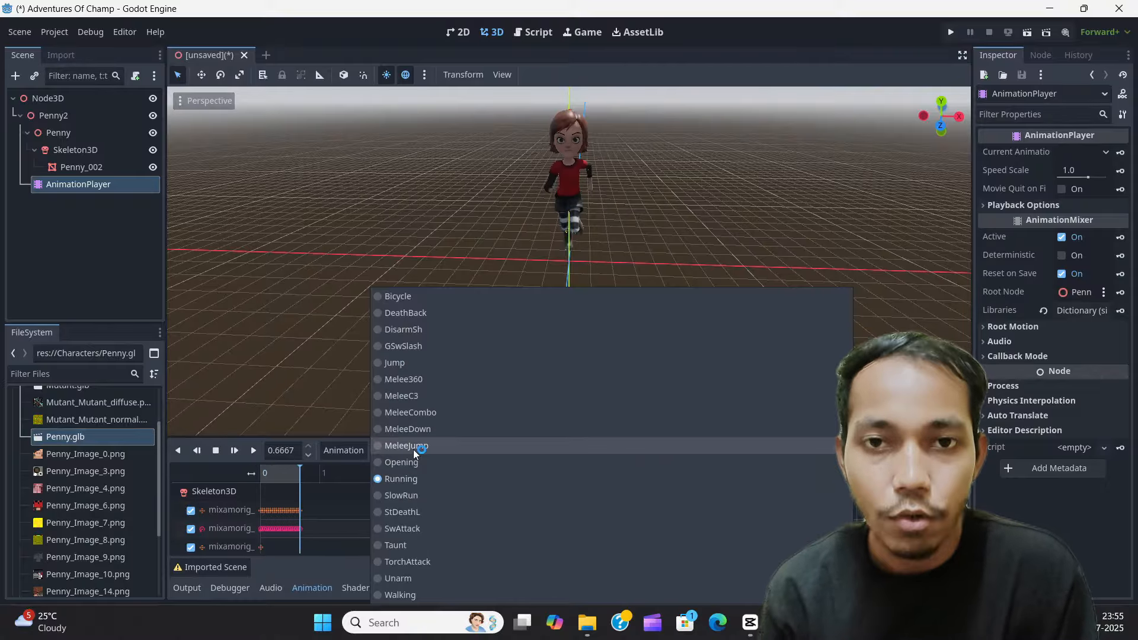
click(411, 544)
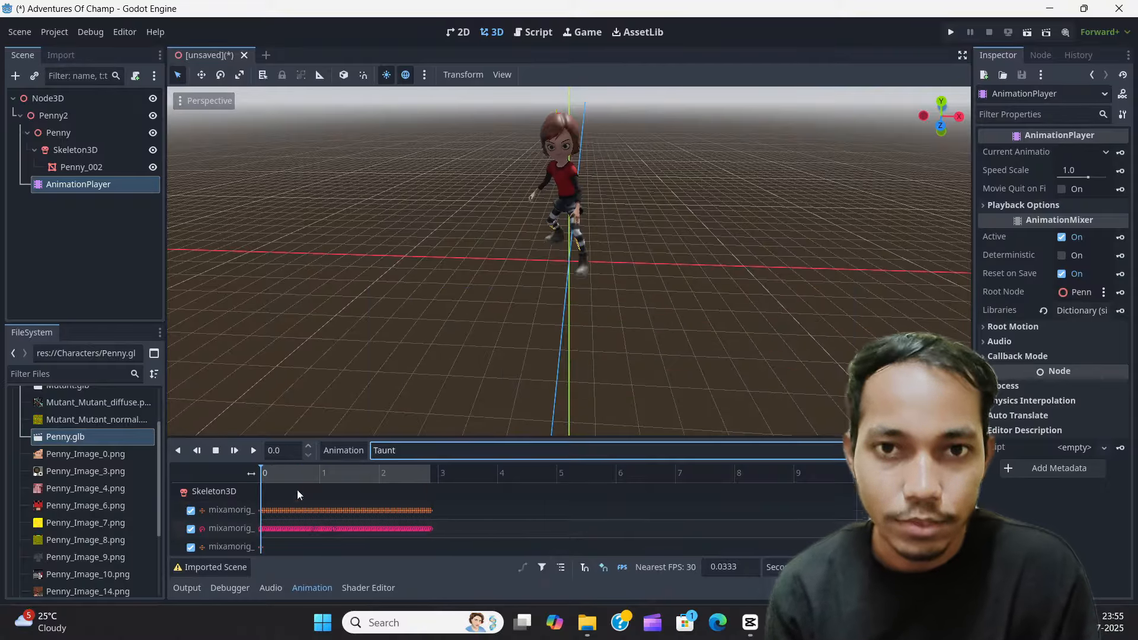
click(258, 453)
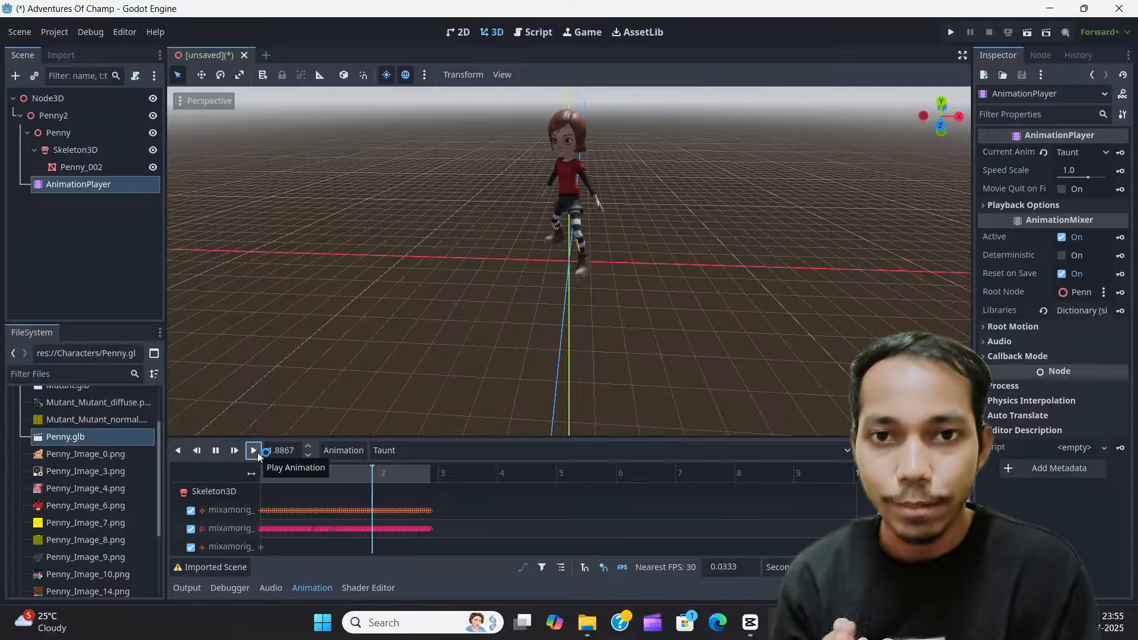
- Switch Penny's AnimationPlayer to the Walking animation and preview it
click(467, 453)
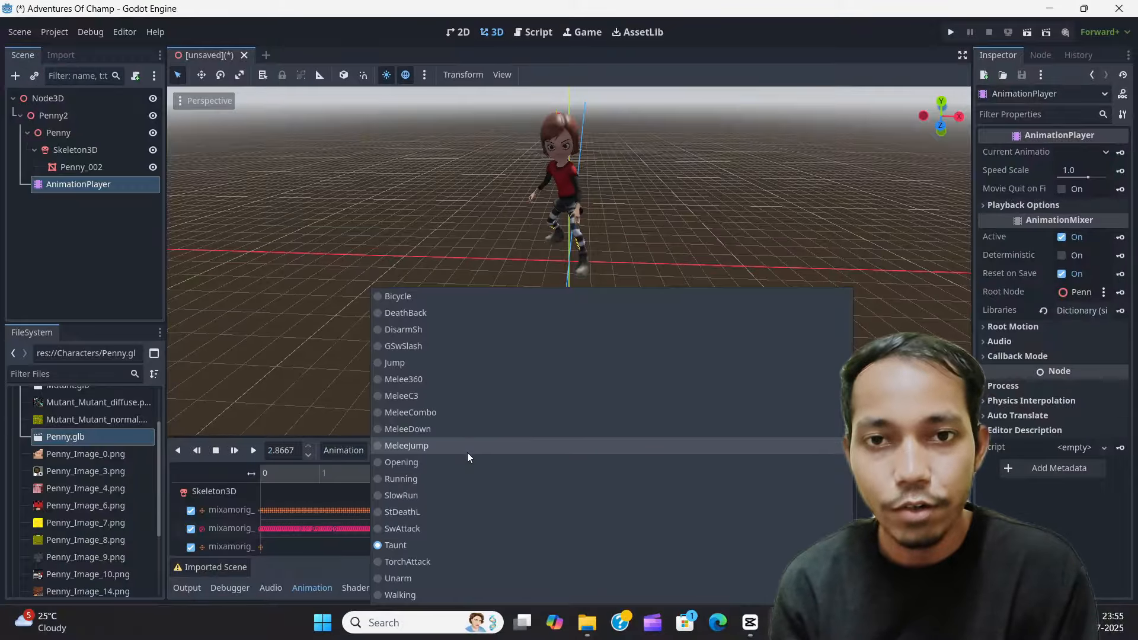
click(429, 595)
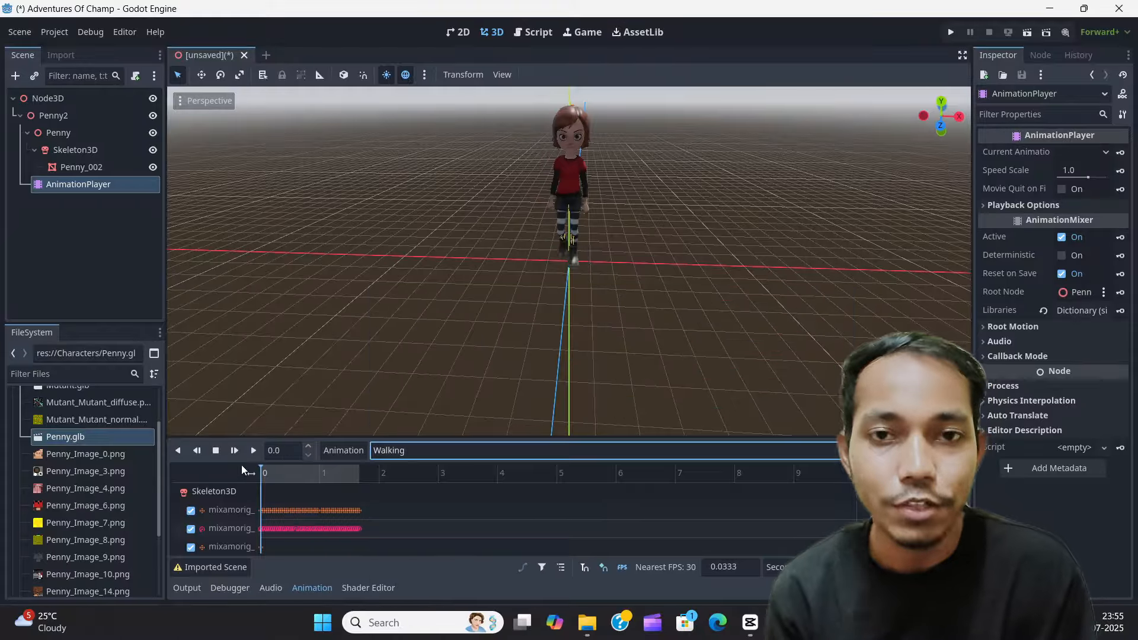
click(250, 450)
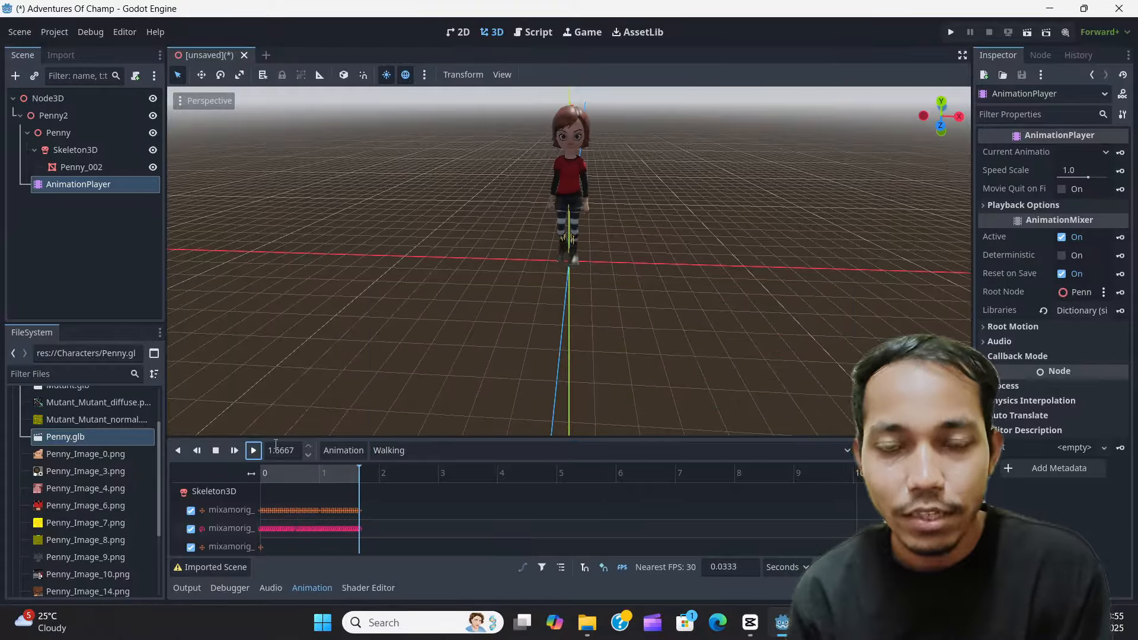
- Start downloading the standard Godot Engine 4.4.1 for Windows from godotengine.org, and dismiss the save dialog and the donation message
click(815, 623)
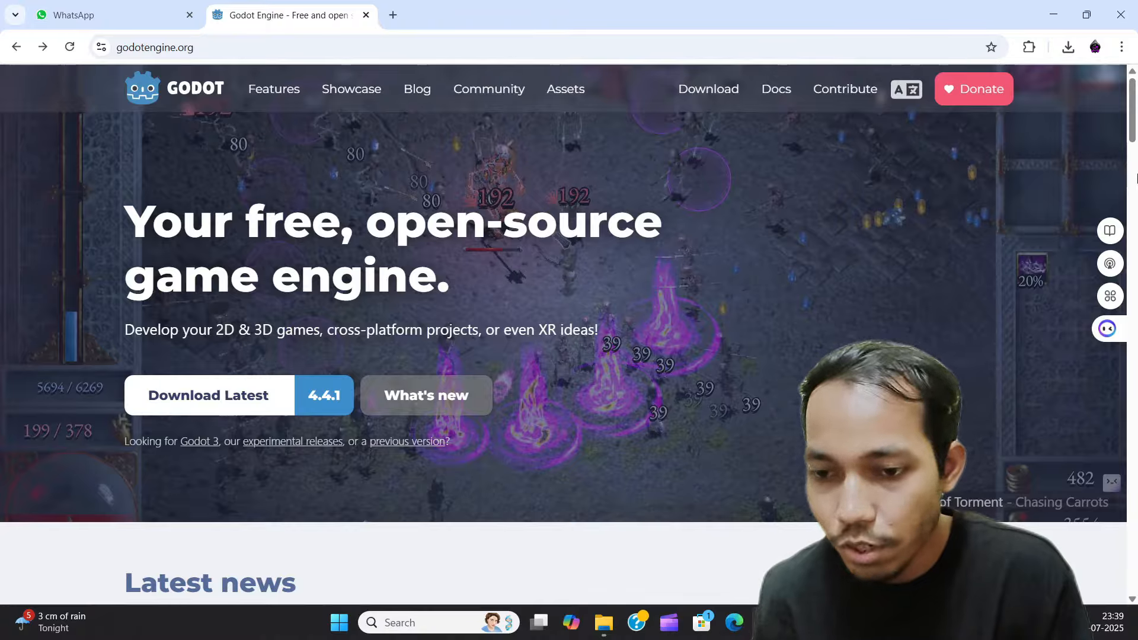
click(220, 414)
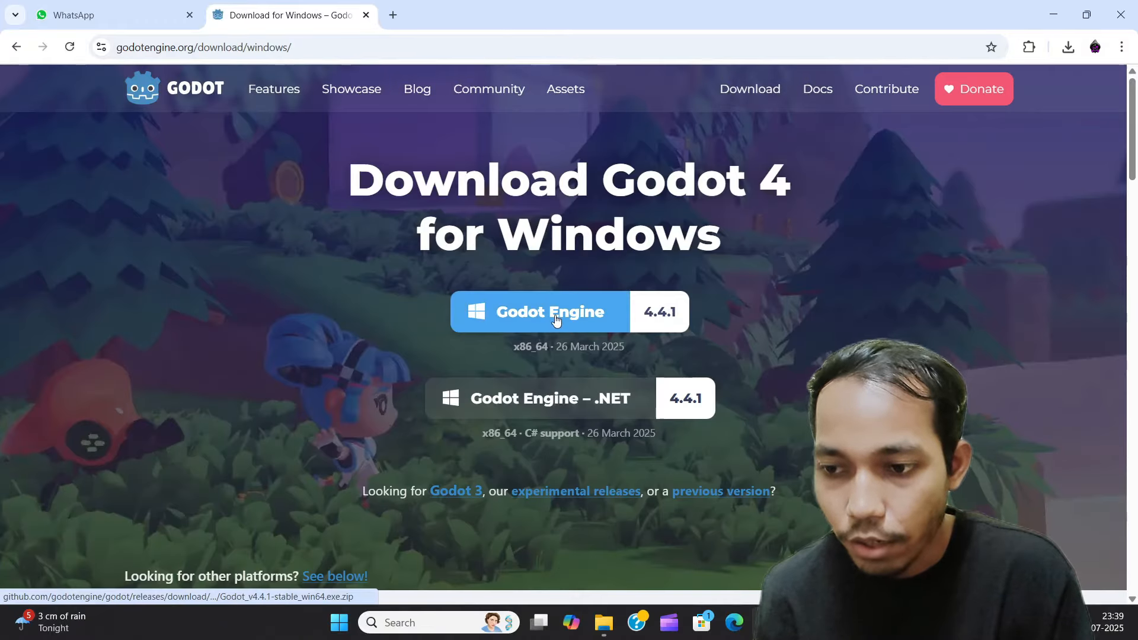
click(557, 320)
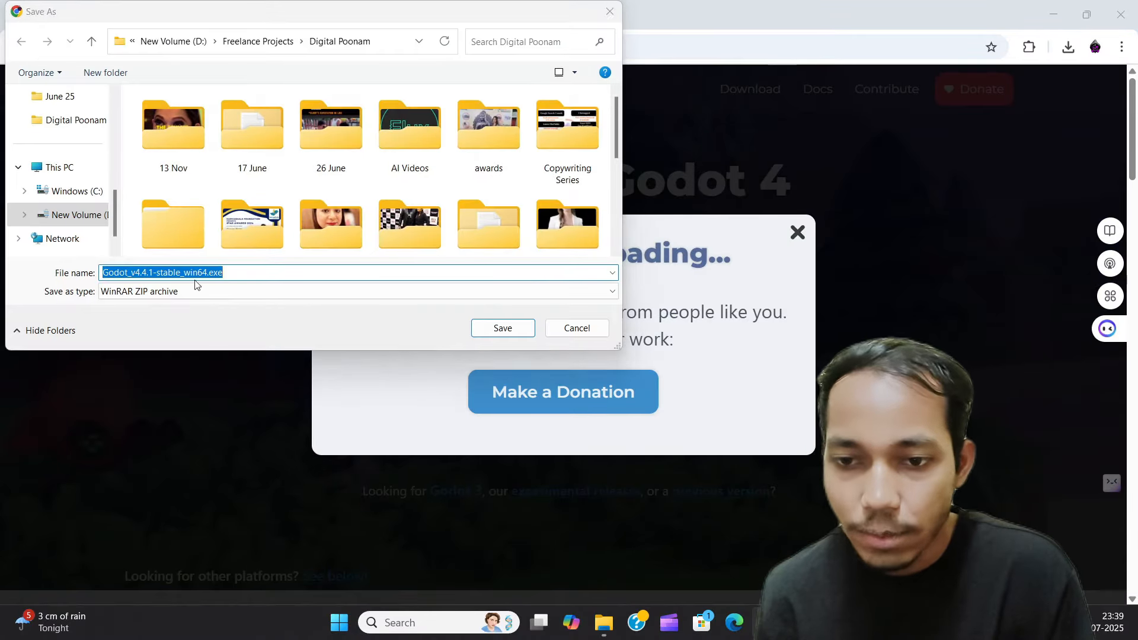
click(610, 12)
click(797, 232)
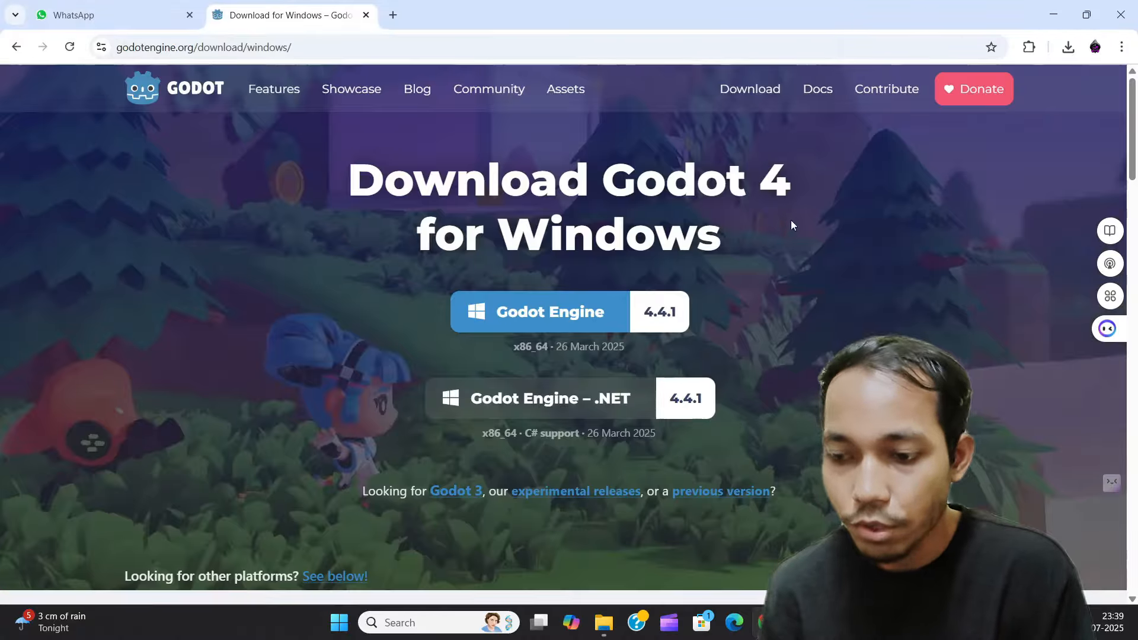
- Switch to File Explorer and launch Godot_v4.4.1-stable_win64 from the Game Creation folder
click(615, 624)
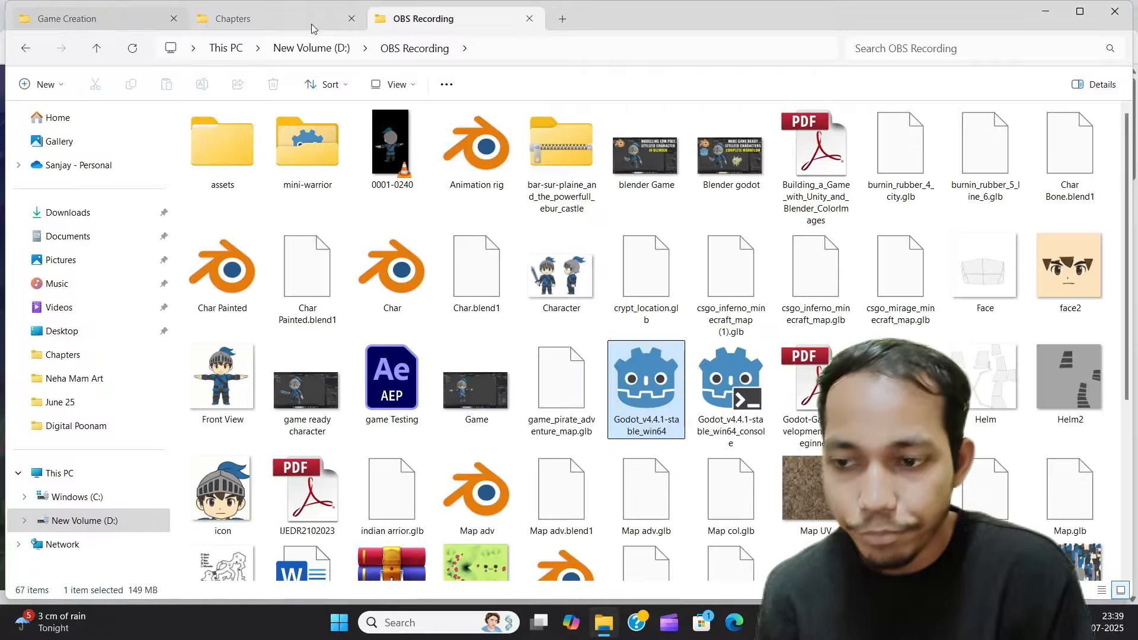
click(604, 338)
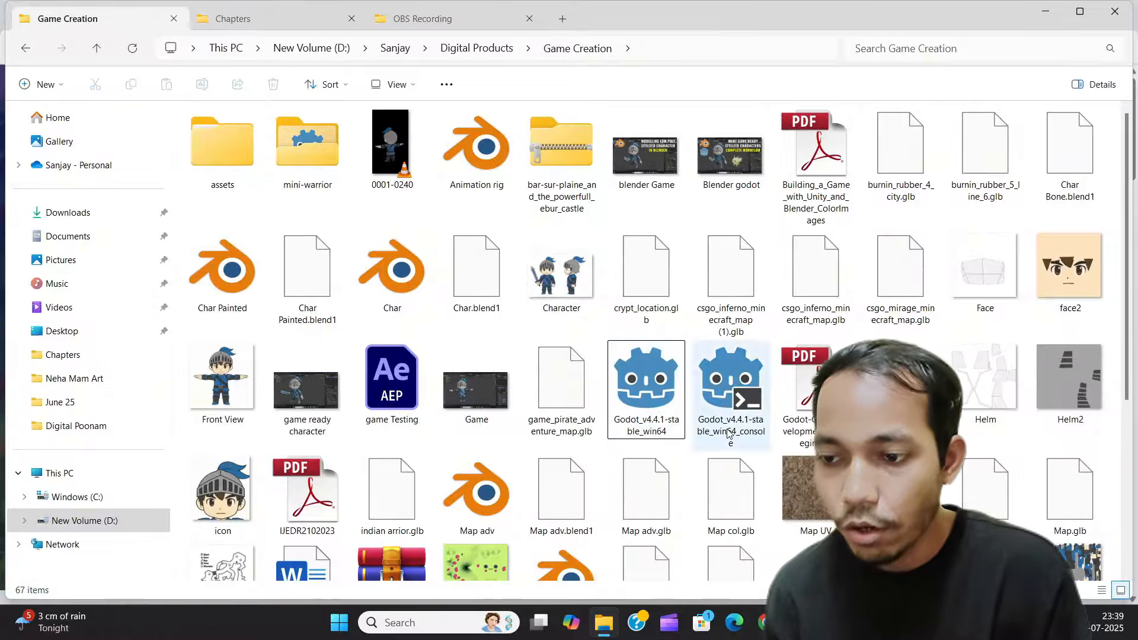
mouse_move(728, 433)
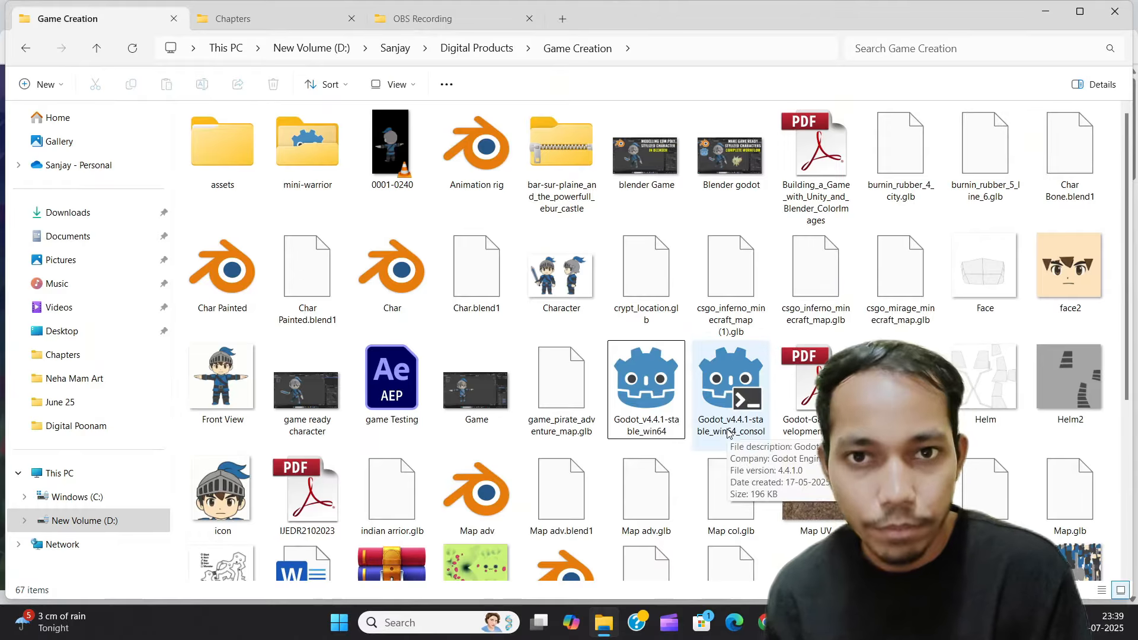
click(632, 388)
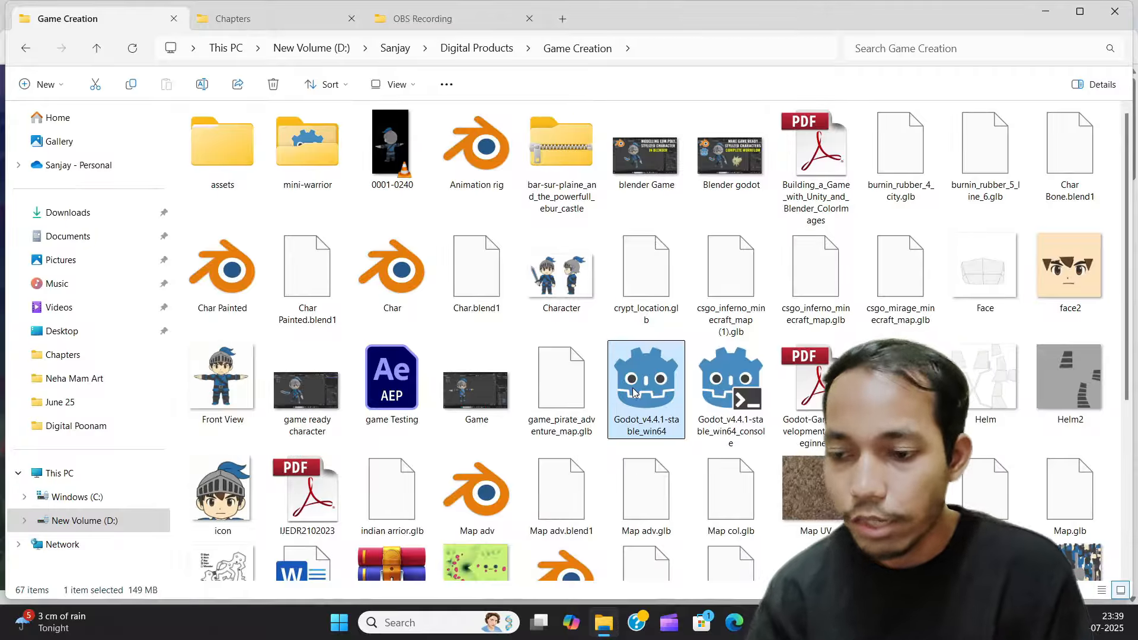
double_click(632, 388)
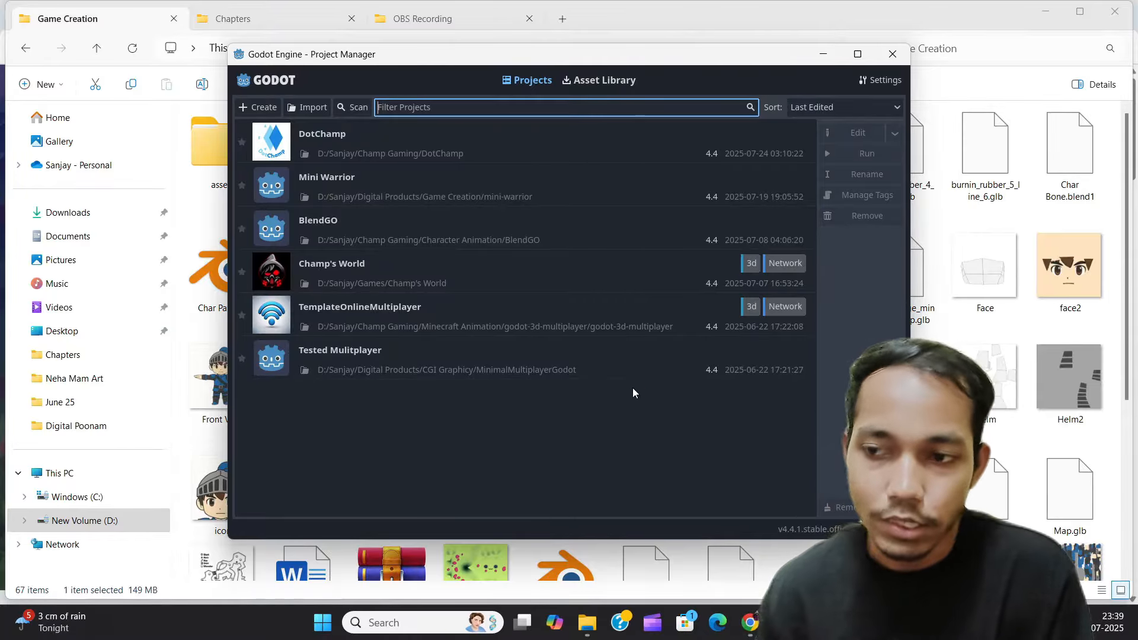
- Start a new Godot project and name it Adventures Of Champ
click(261, 107)
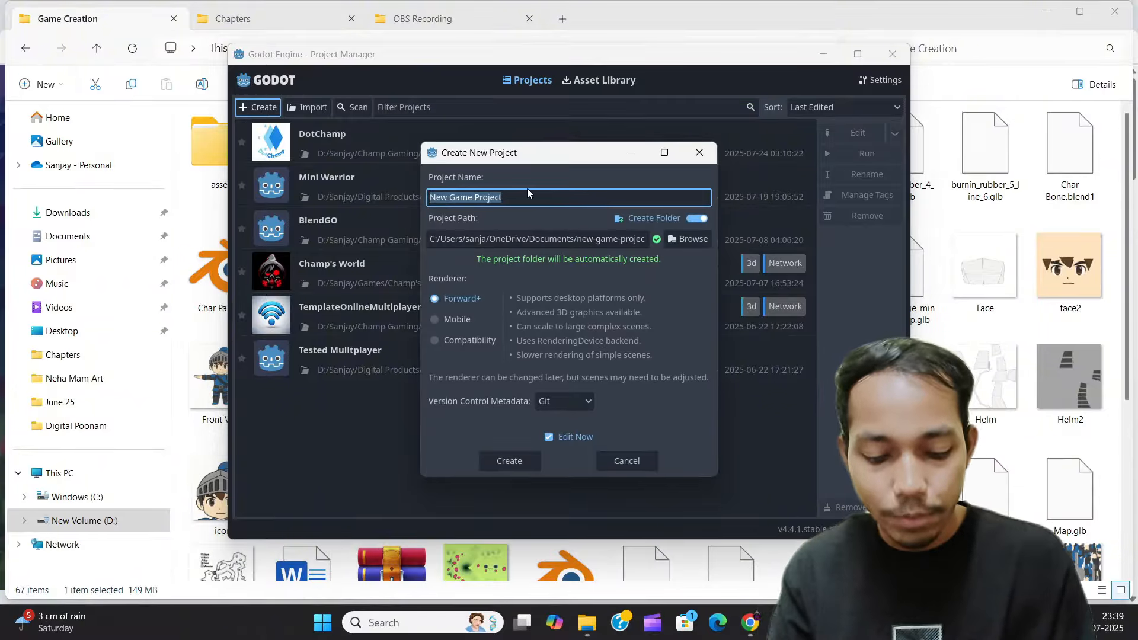
text(Advent)
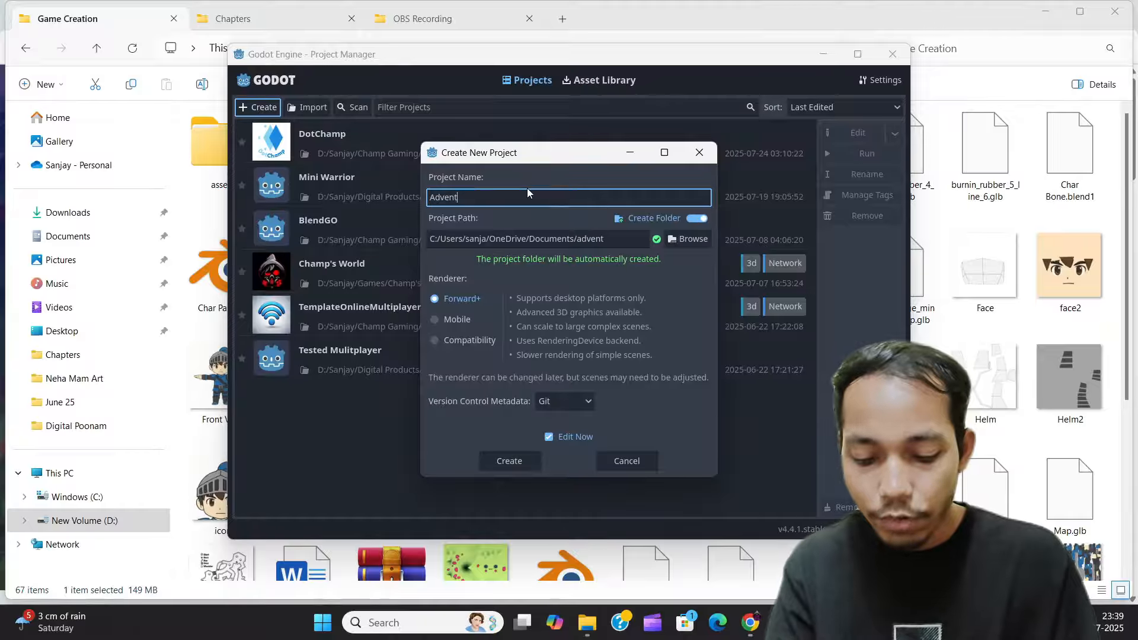
text(ures Of)
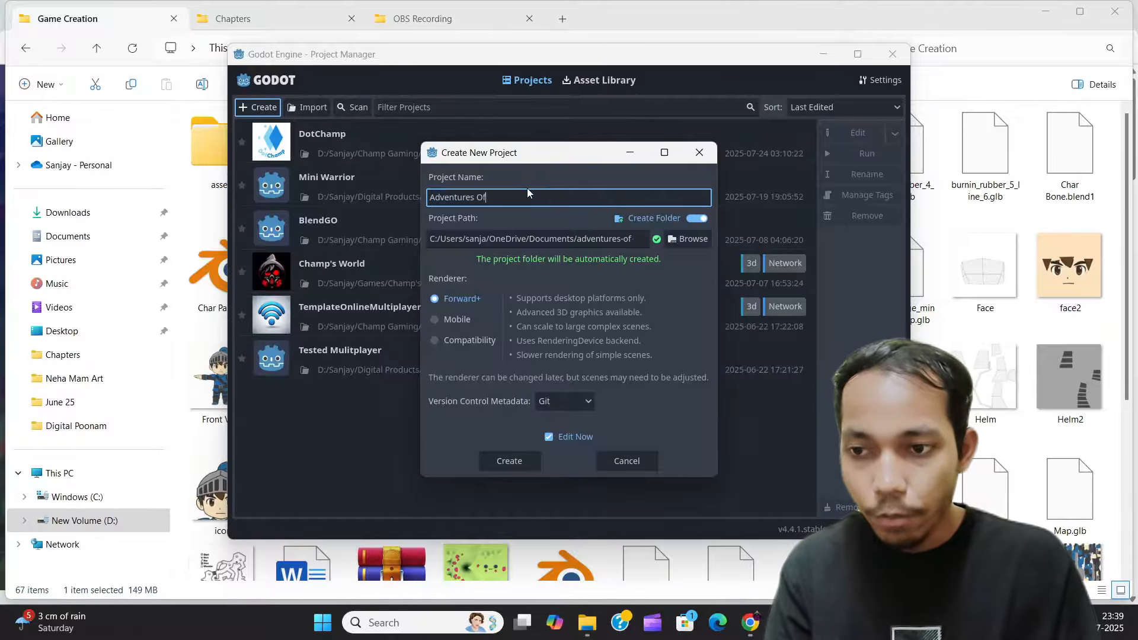
text( Champ)
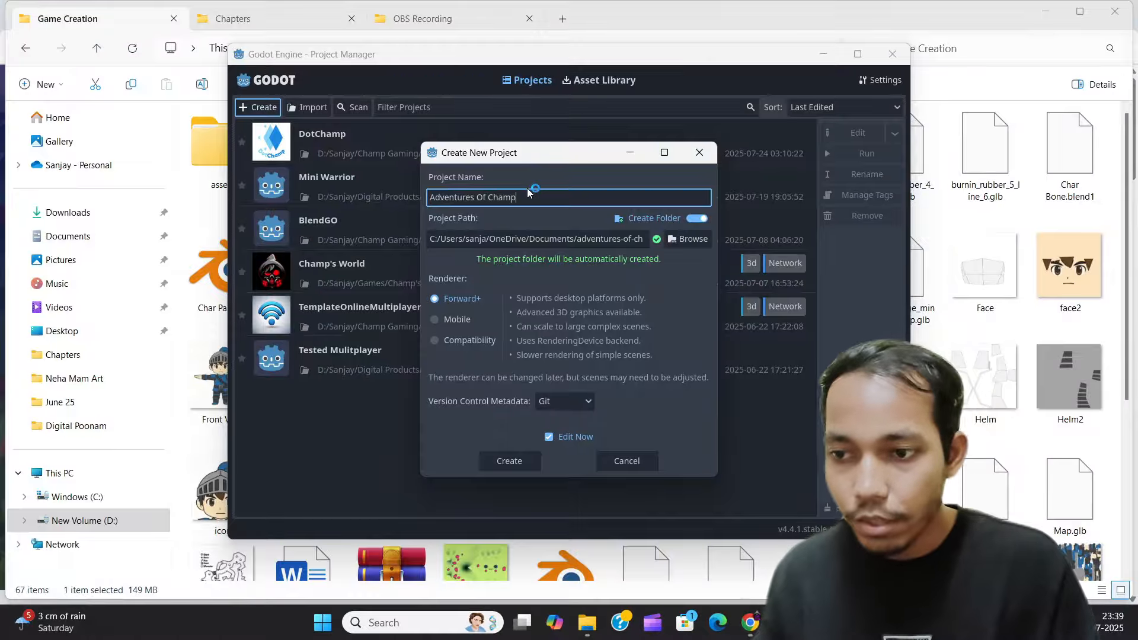
- Set the project path to D:/VFX Course/Game Development Series/Chapters and create the project with the Forward+ renderer
click(704, 241)
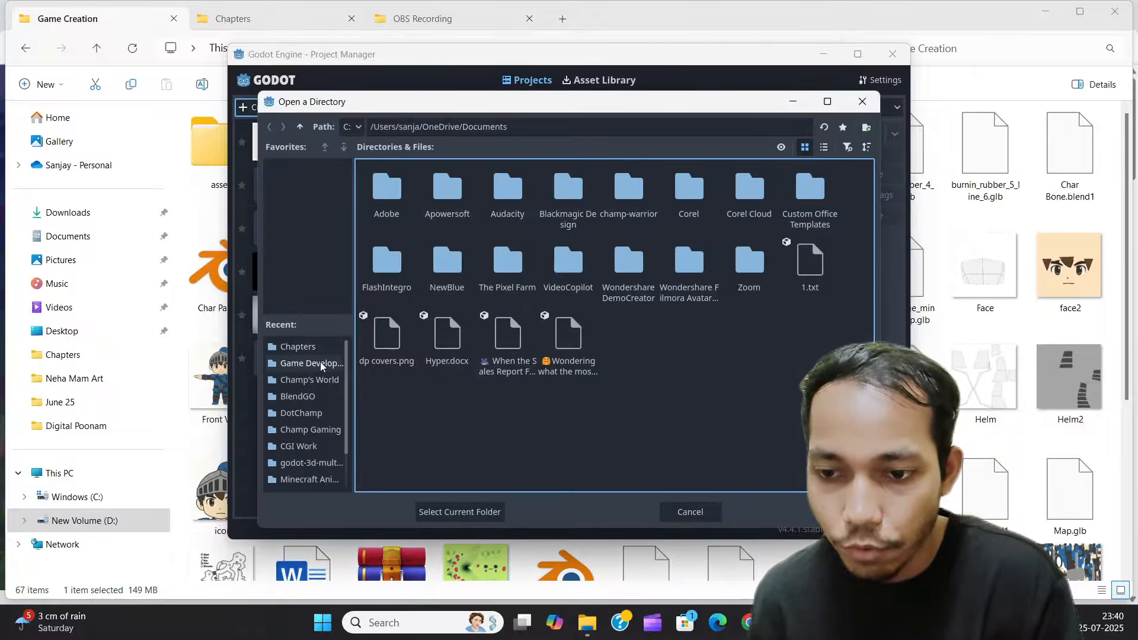
click(308, 347)
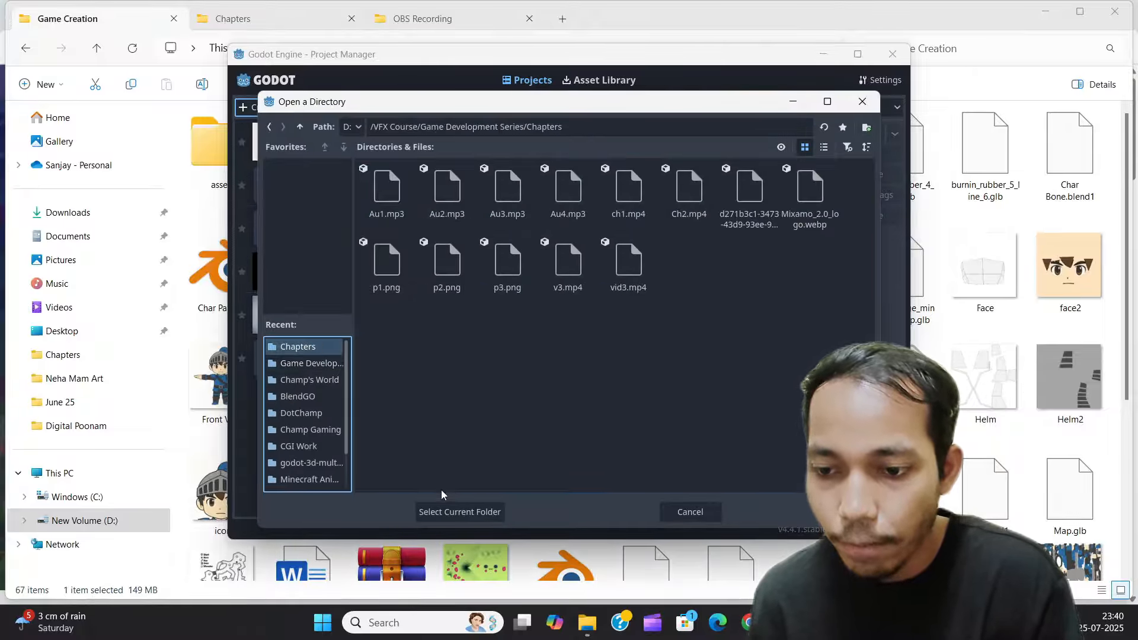
click(453, 512)
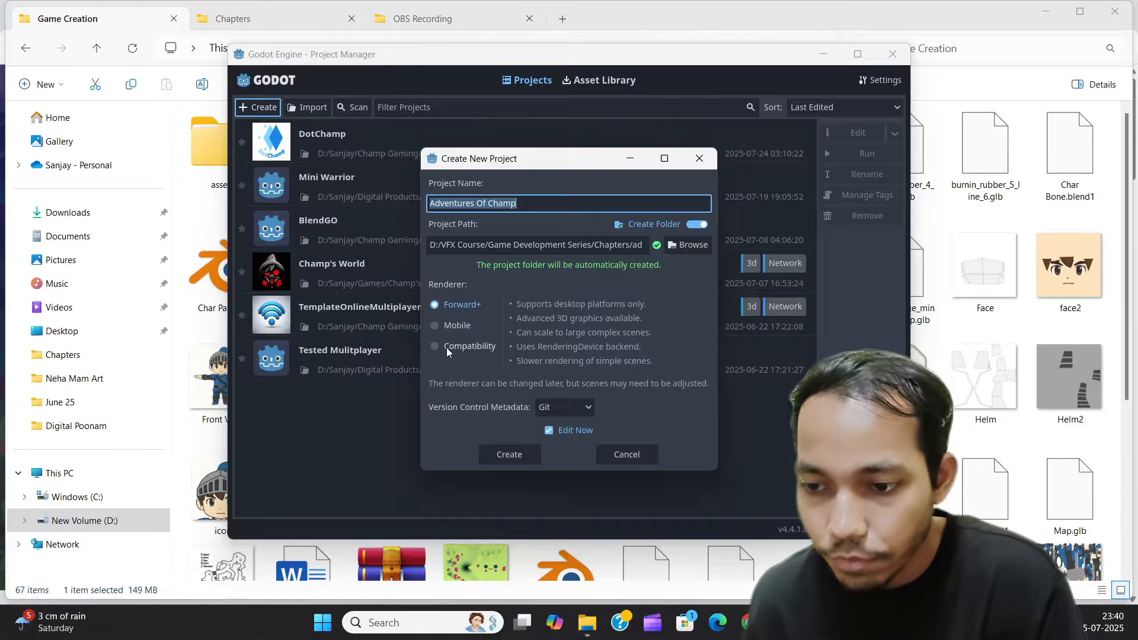
click(499, 460)
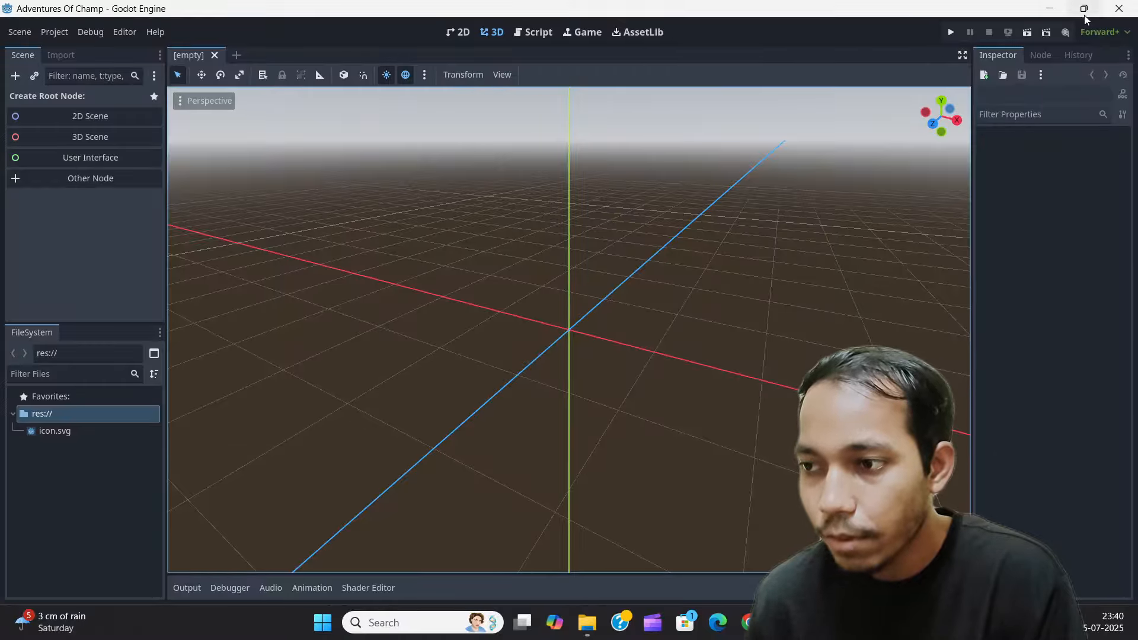
- Look over the available renderer options and the editor's output log, and close both again
click(1108, 31)
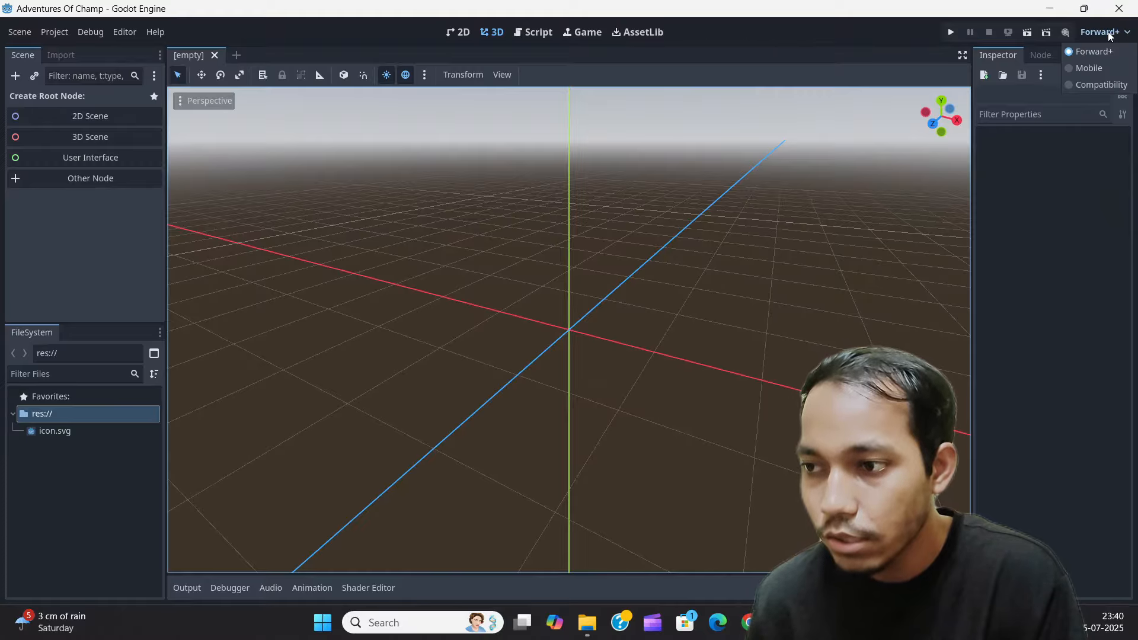
click(1111, 36)
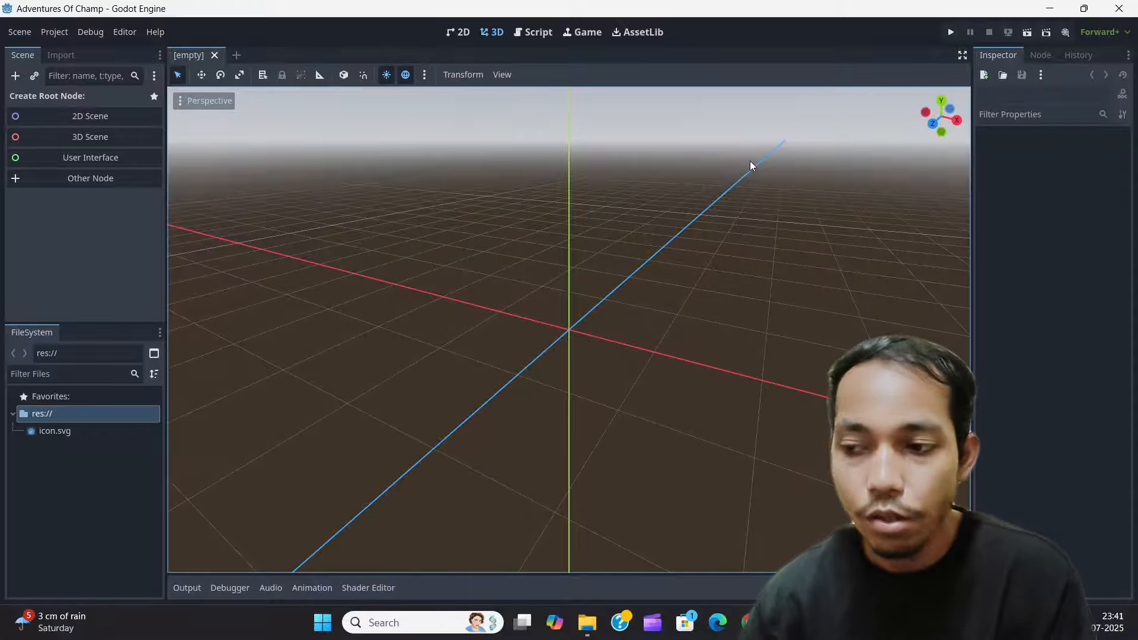
click(177, 589)
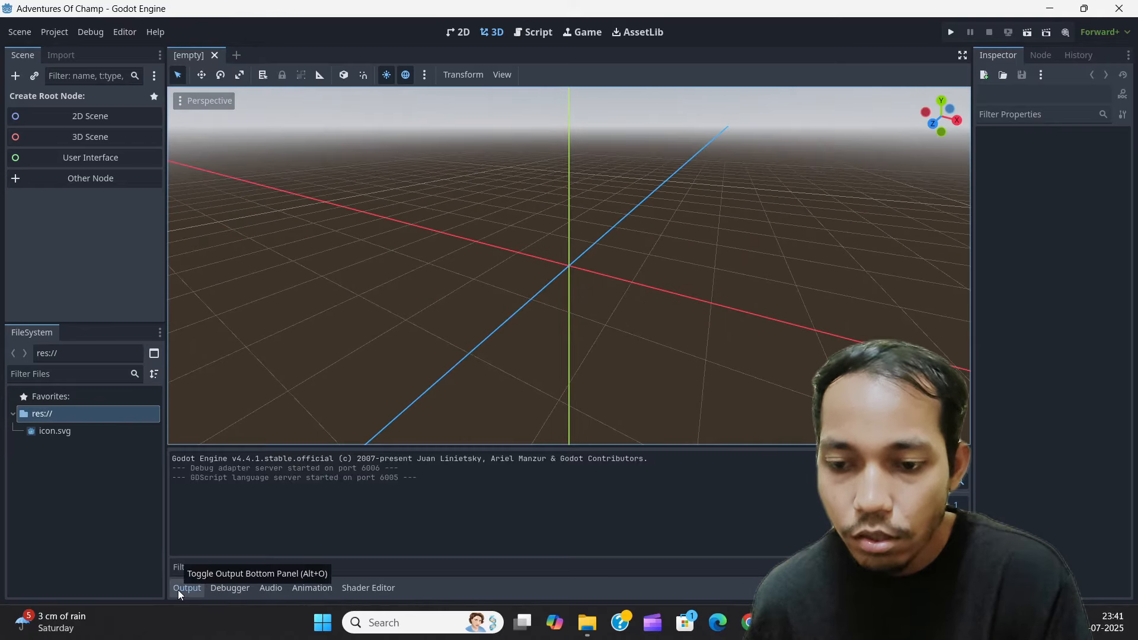
click(189, 587)
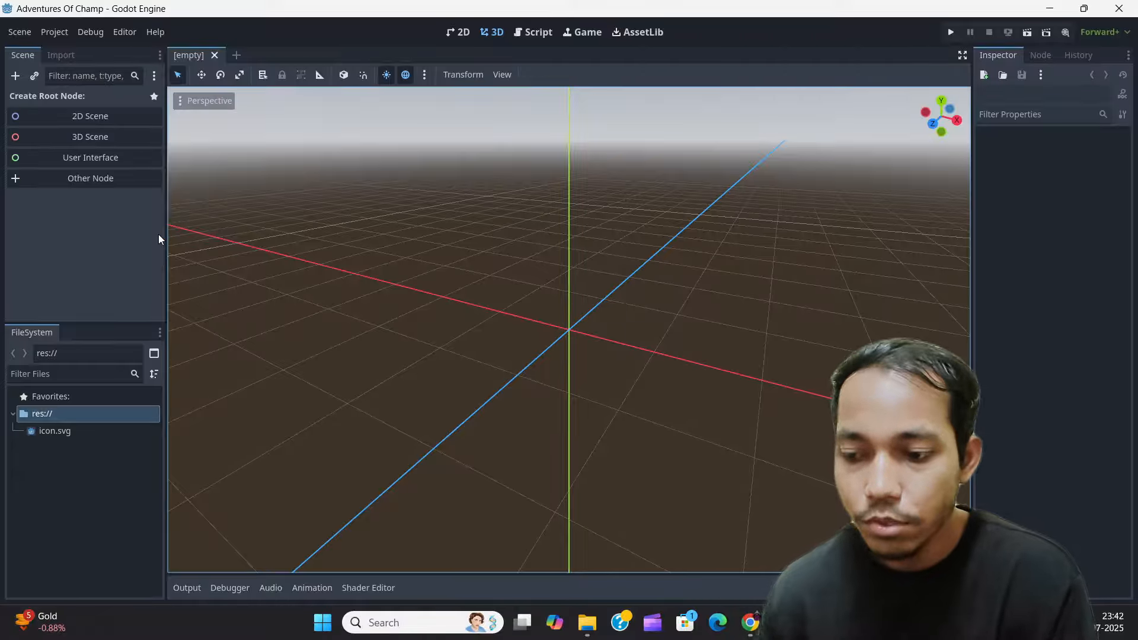
- Switch to File Explorer and open the adventures-of-champ project folder inside Chapters
click(587, 622)
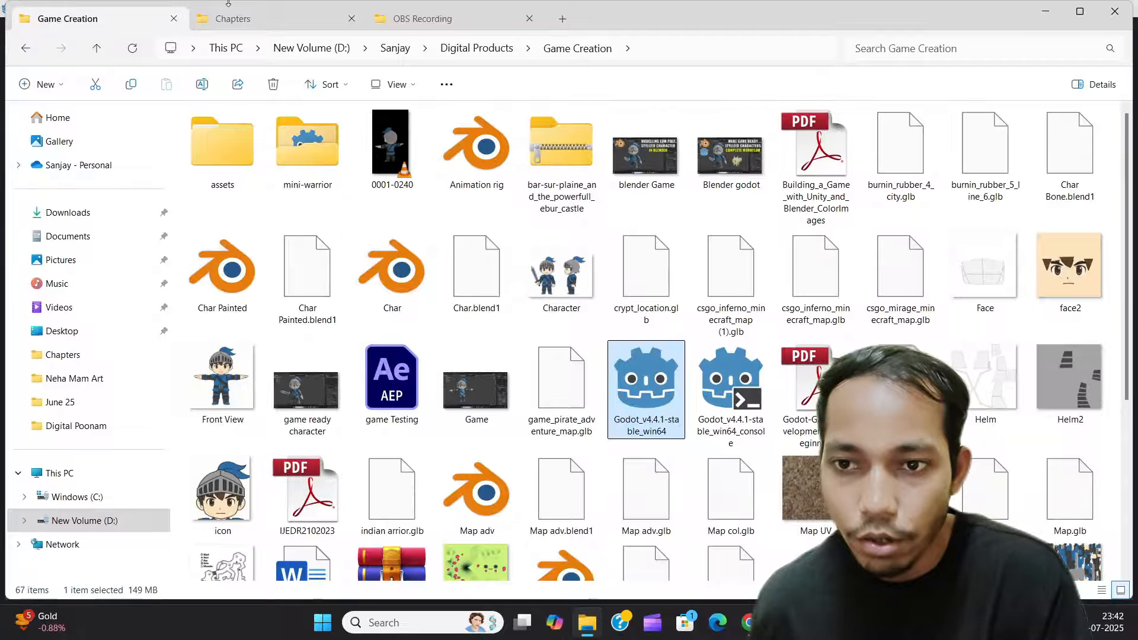
click(241, 18)
click(241, 18)
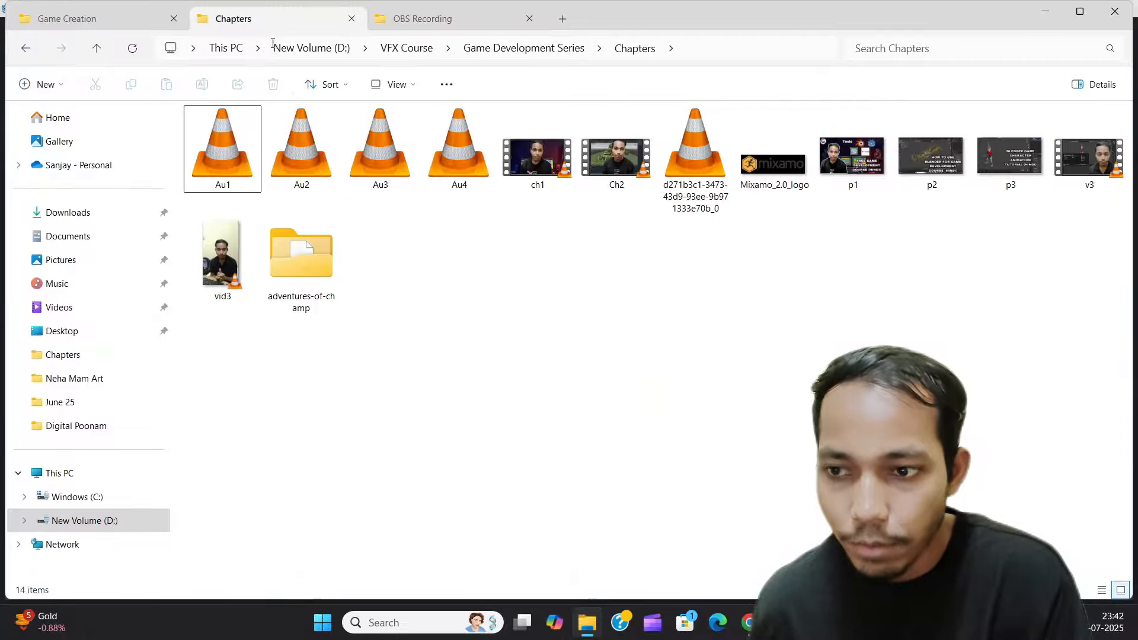
double_click(280, 269)
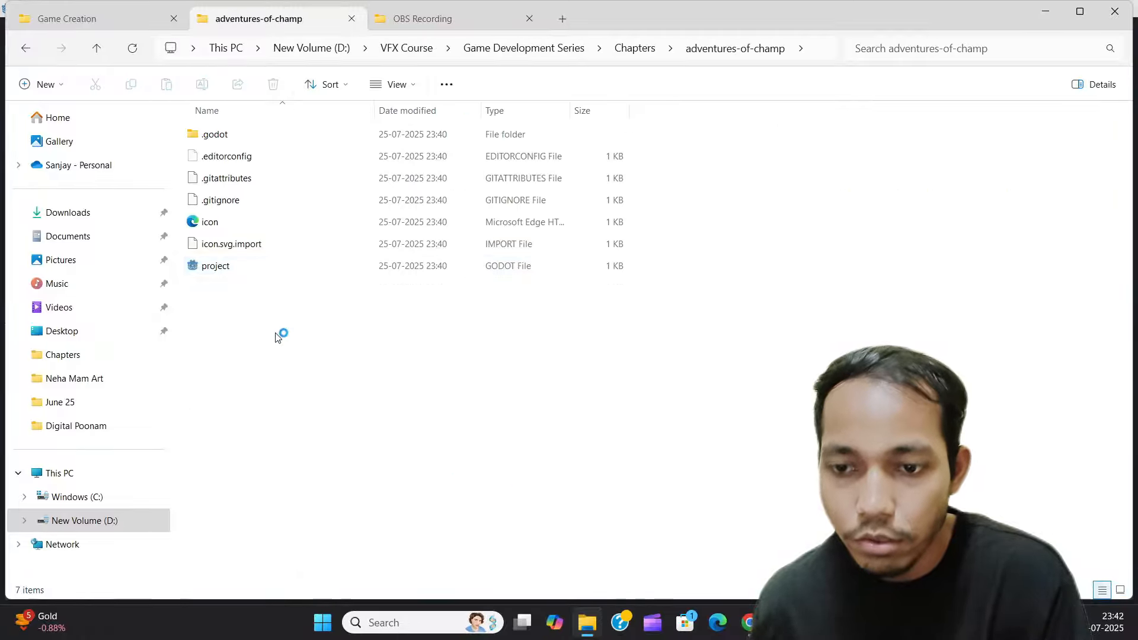
- Create a new folder named Characters in the adventures-of-champ project folder
right_click(237, 323)
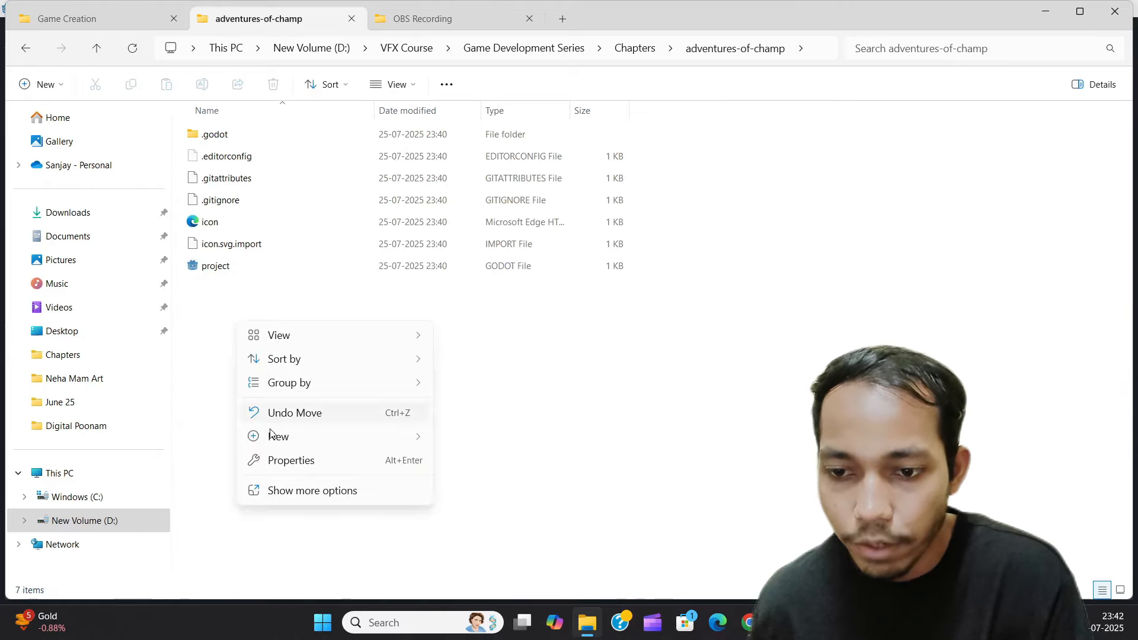
mouse_move(279, 438)
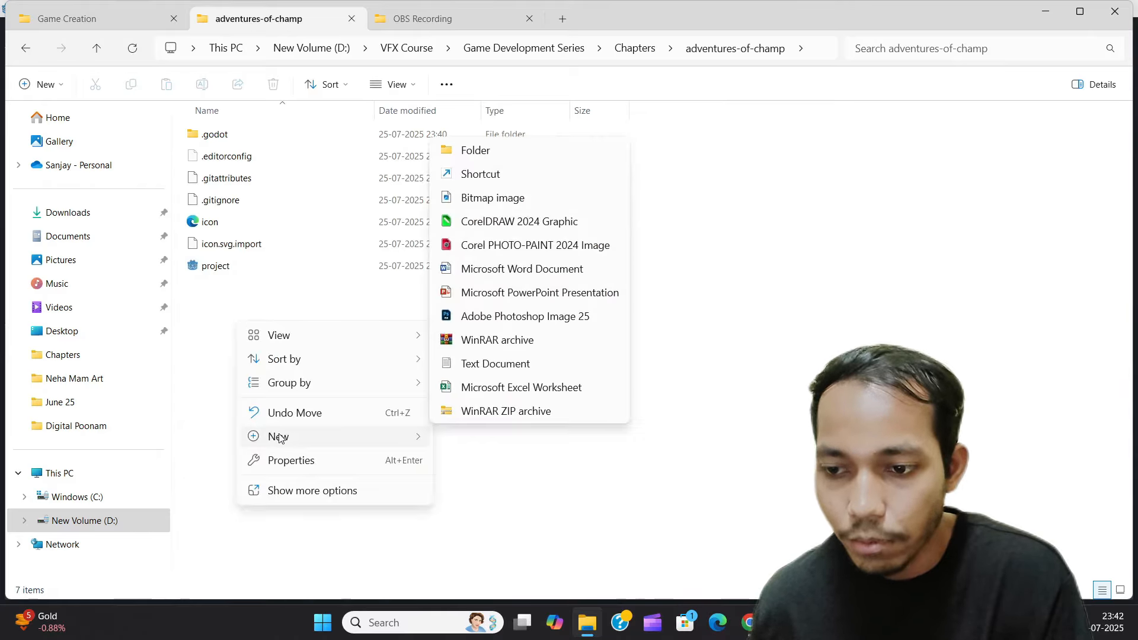
click(469, 153)
text(Cha)
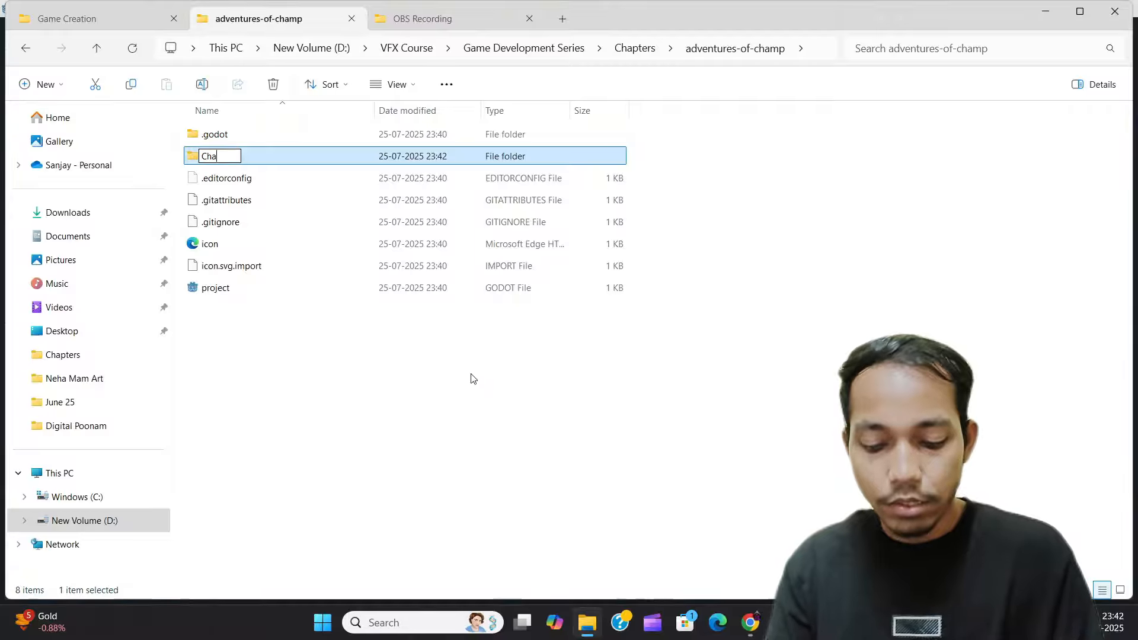
text(racters)
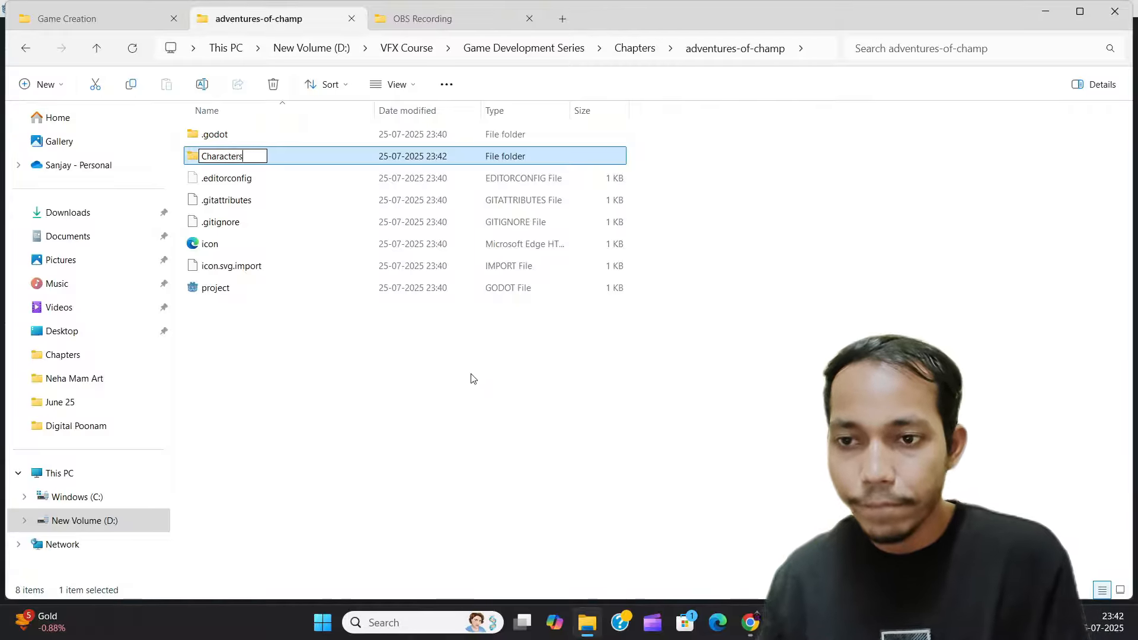
click(470, 378)
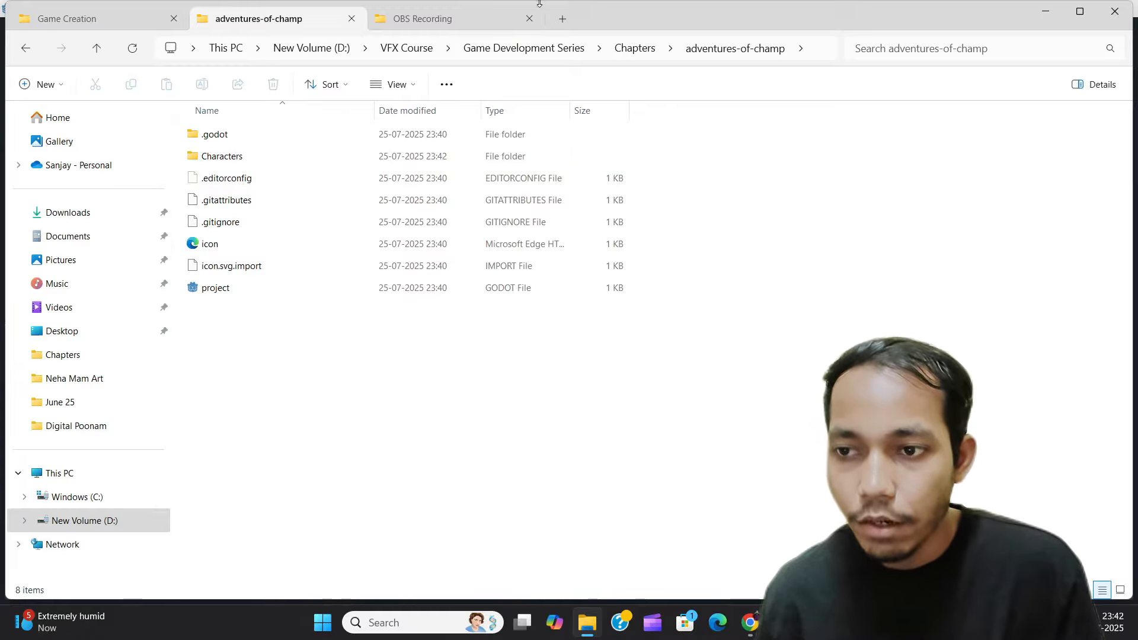
- Open the Characters folder under D:/VFX Course/Game Development Series in a separate File Explorer tab
click(560, 20)
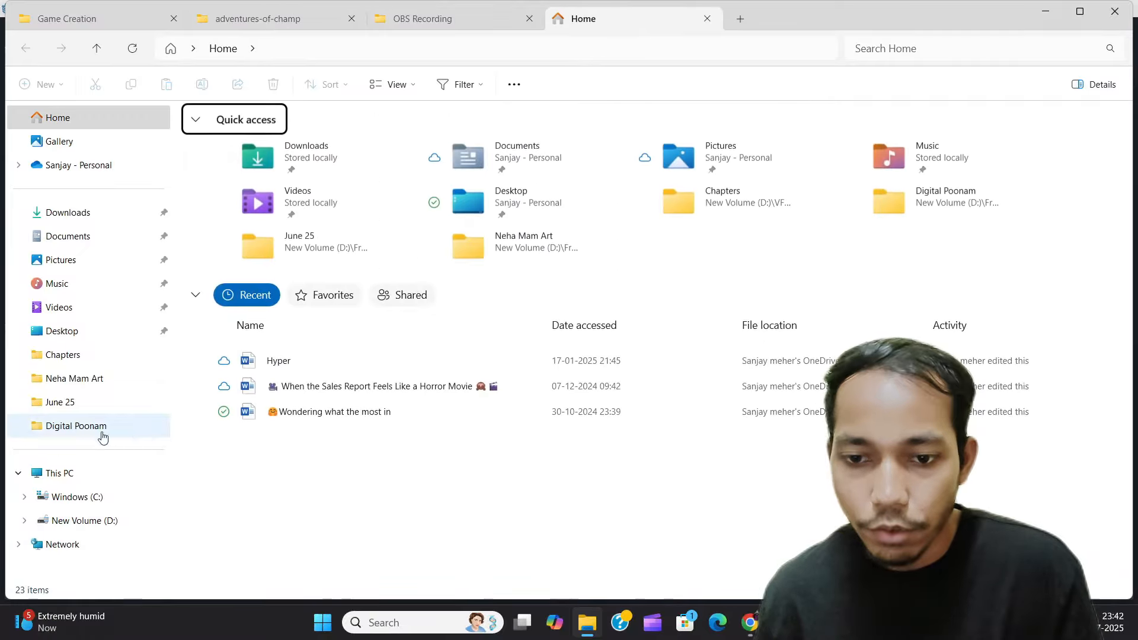
click(118, 519)
scroll(338, 376, down, 3)
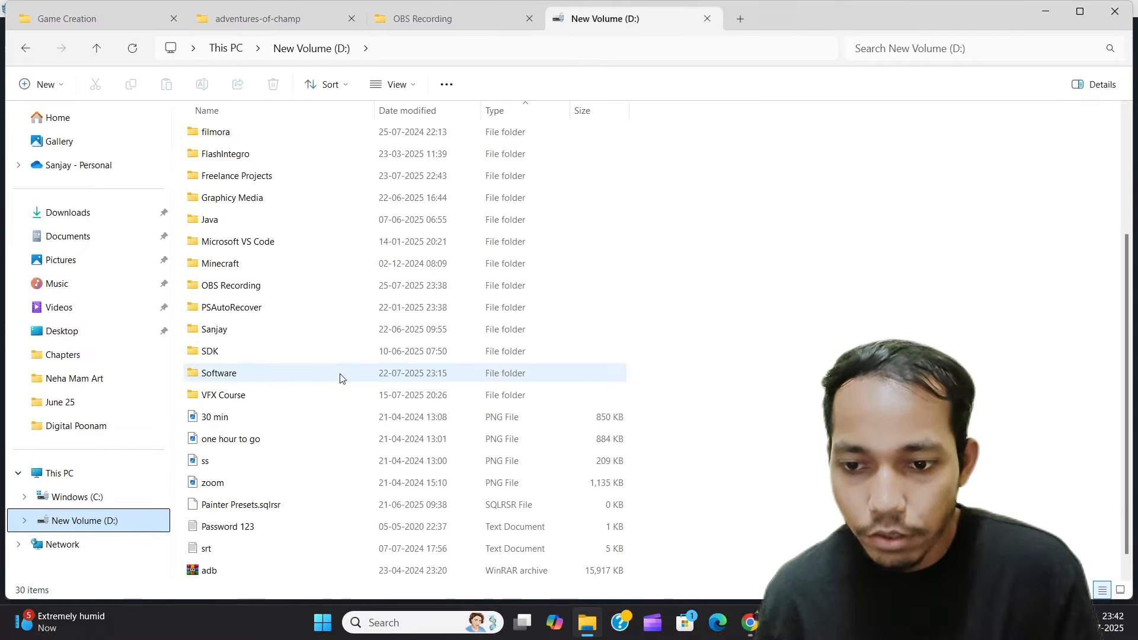
click(246, 396)
double_click(246, 396)
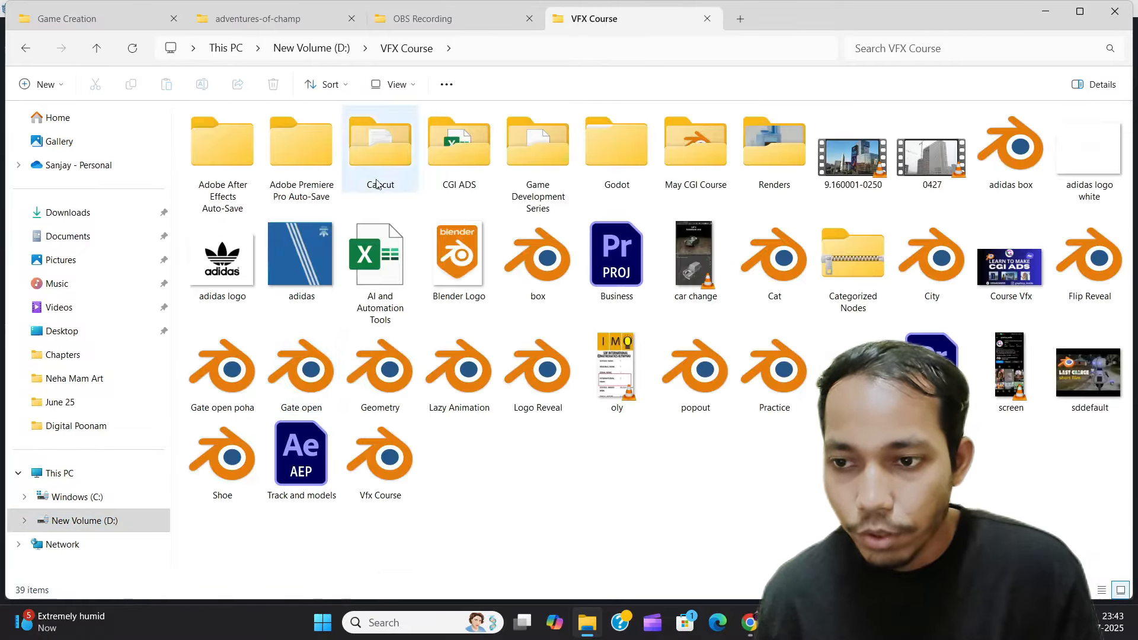
double_click(538, 161)
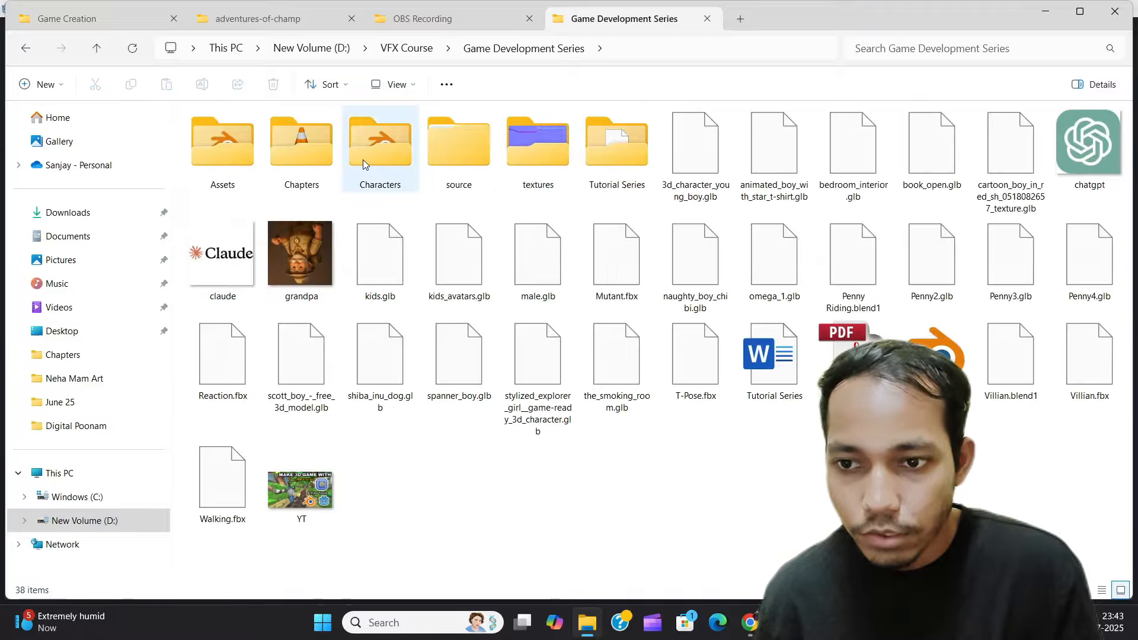
double_click(363, 159)
- Copy the character models Mutant.glb, Penny.glb and Zombie.glb
click(223, 178)
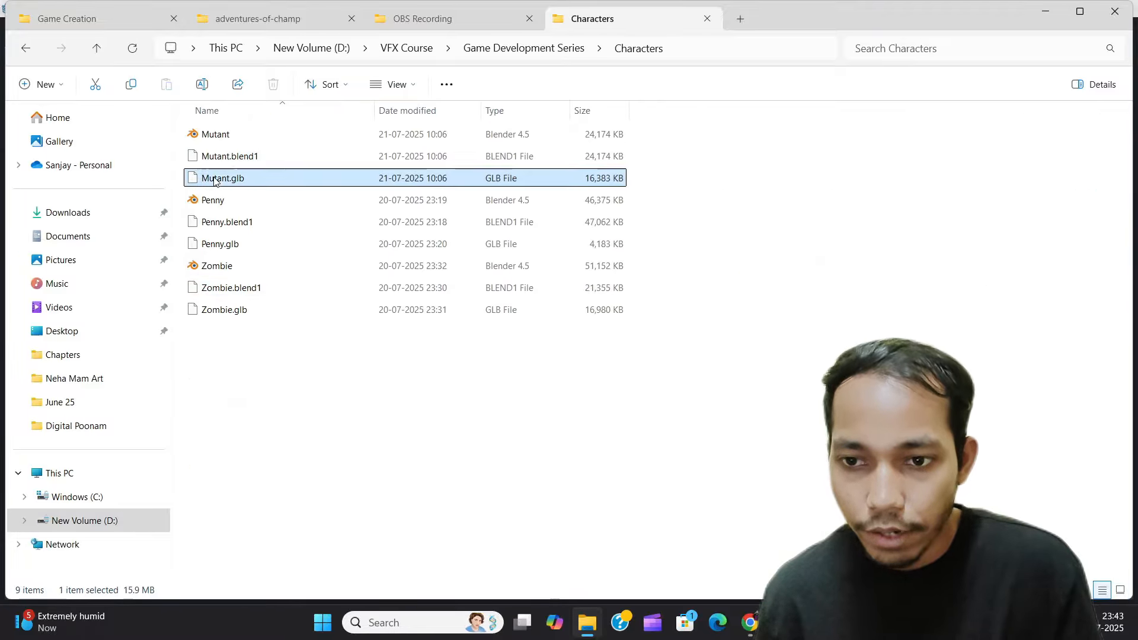
ctrl+click(224, 246)
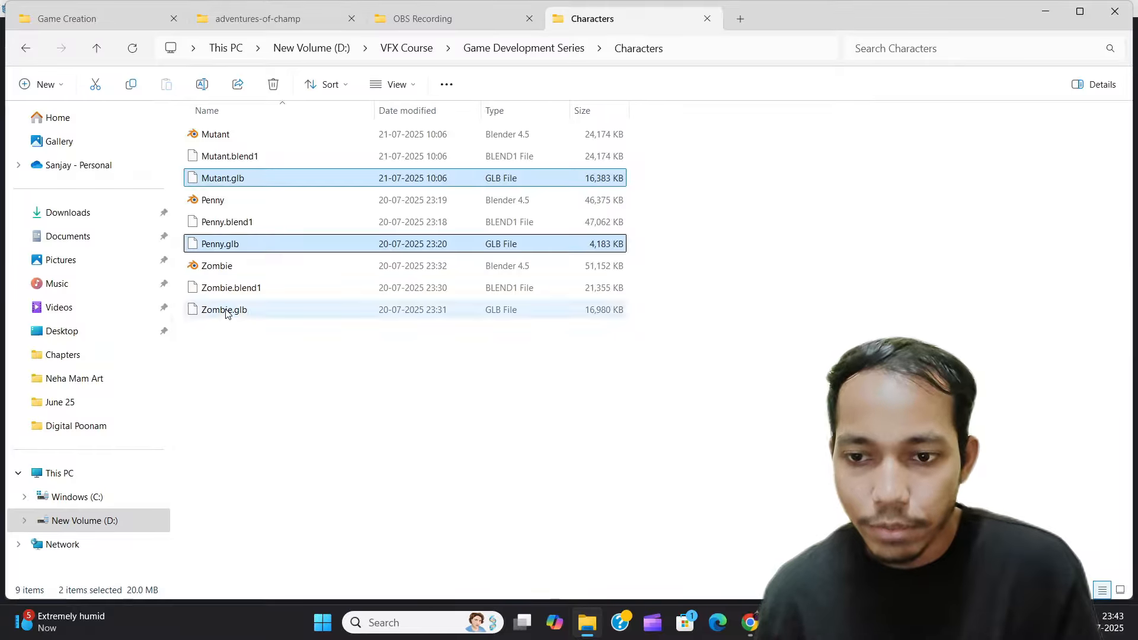
ctrl+click(225, 309)
key(ctrl+c)
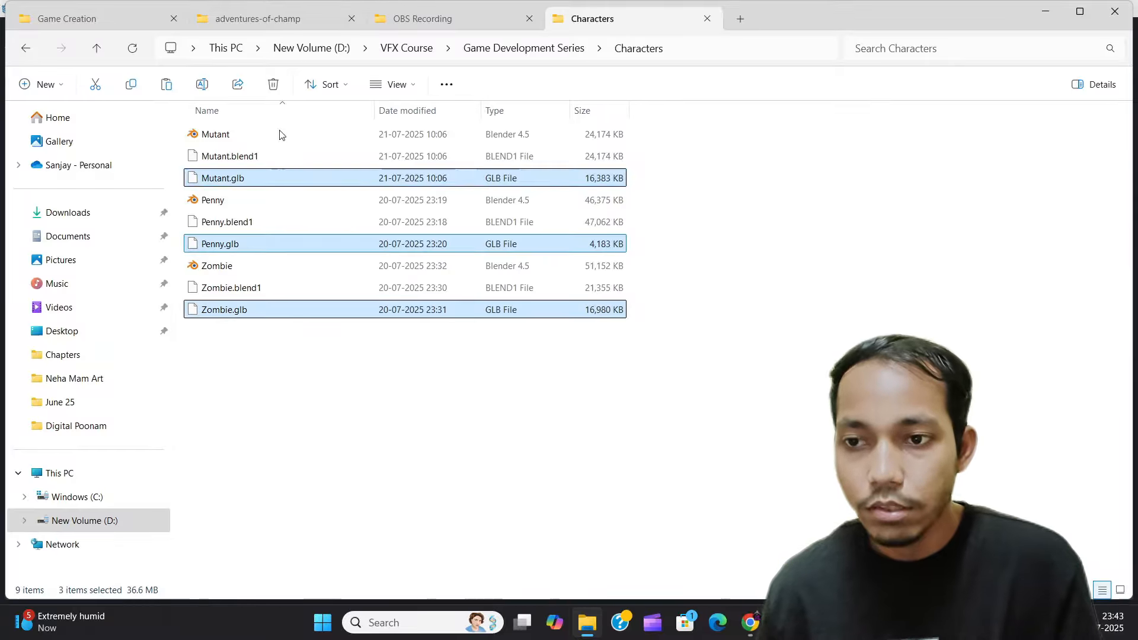
- Paste the copied GLB models into the Characters folder of adventures-of-champ and switch back to Godot
click(306, 16)
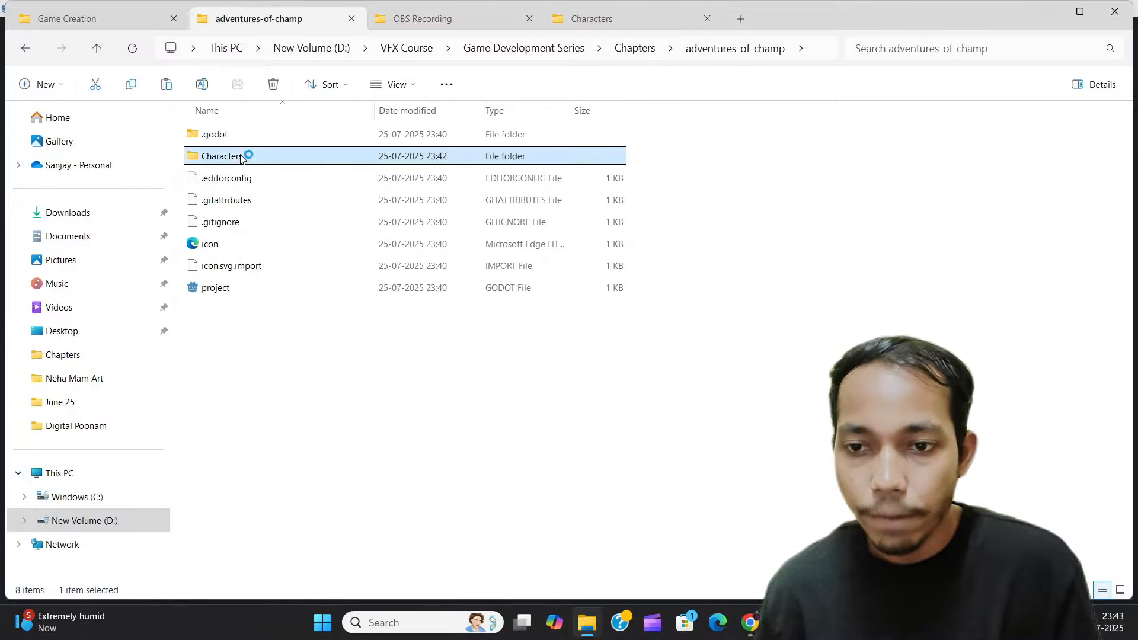
double_click(307, 152)
key(ctrl+v)
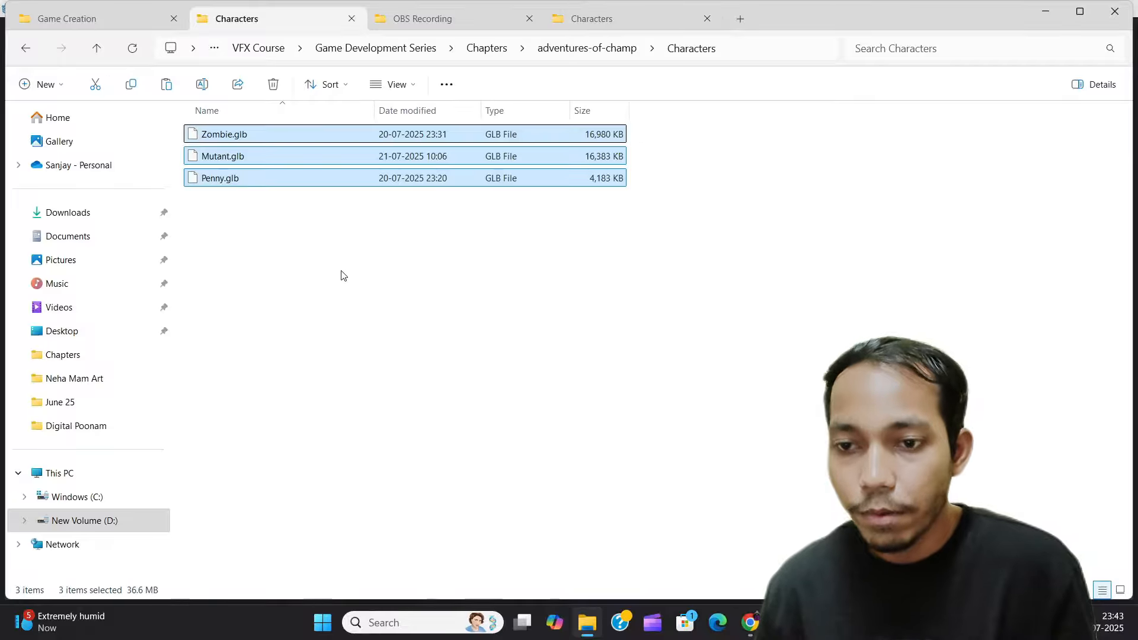
click(341, 275)
key(alt+Tab)
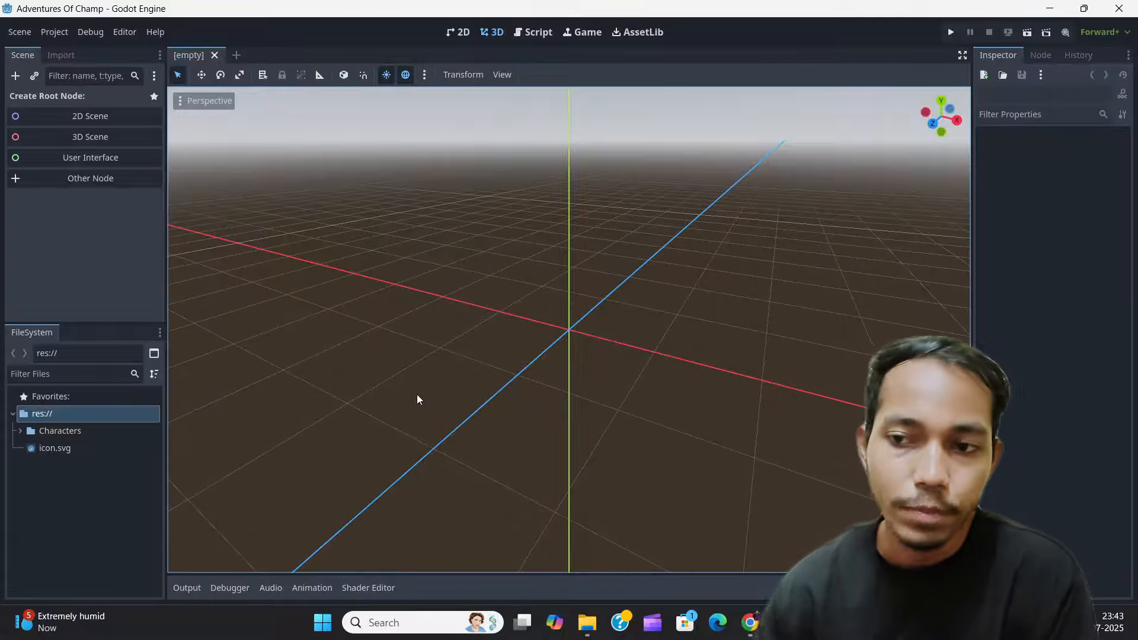
- Look through the 2D, 3D, Script, Game and AssetLib workspaces of the editor
click(449, 35)
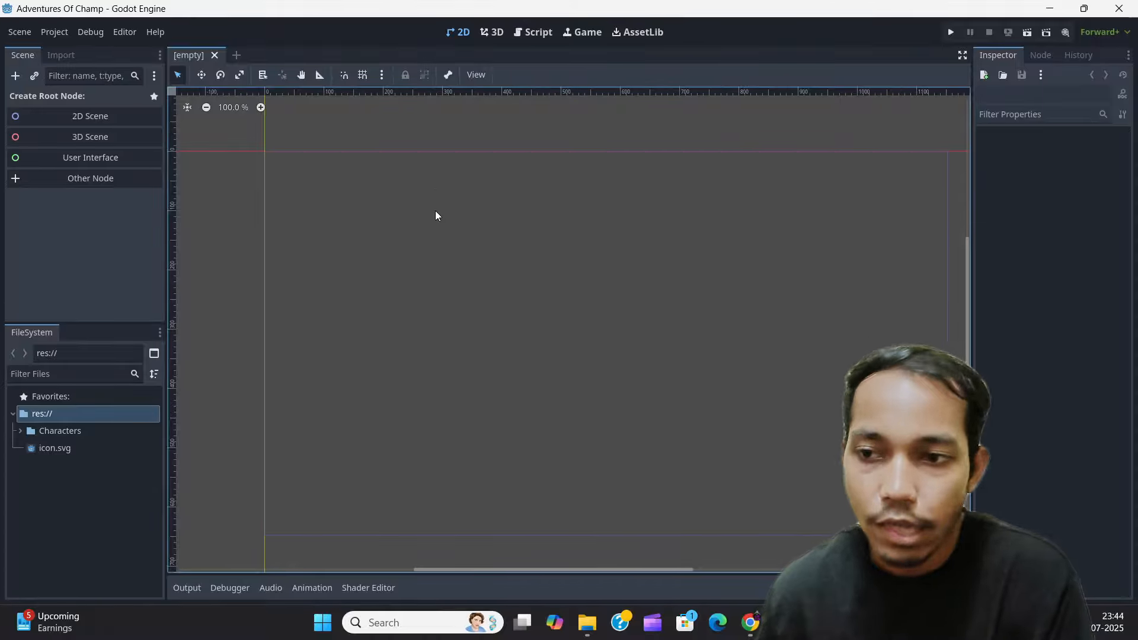
click(493, 34)
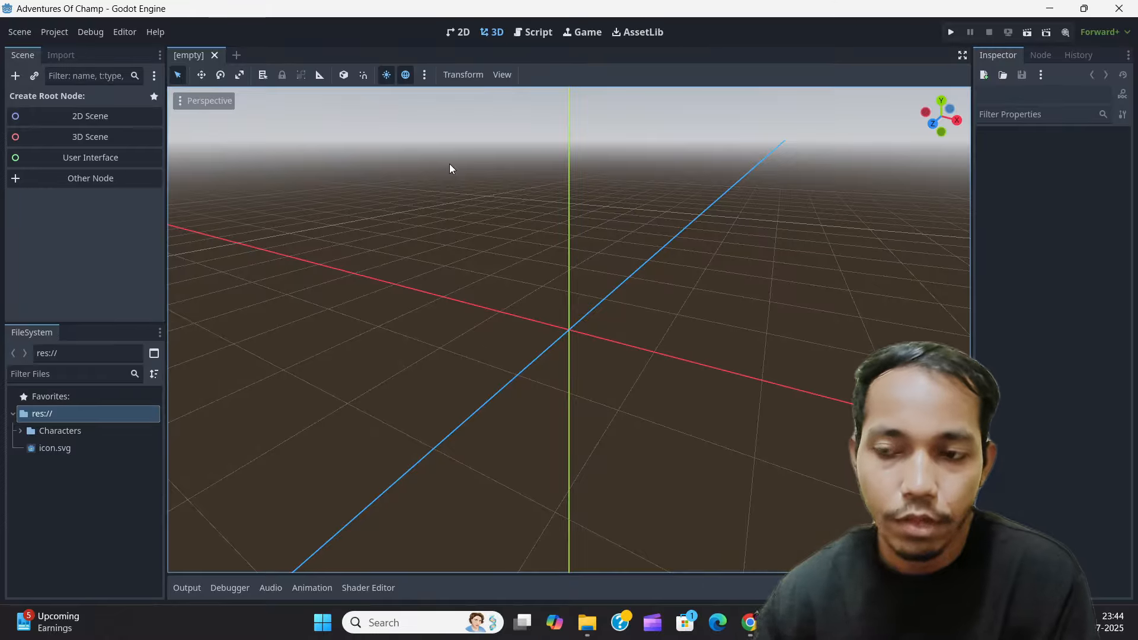
click(533, 32)
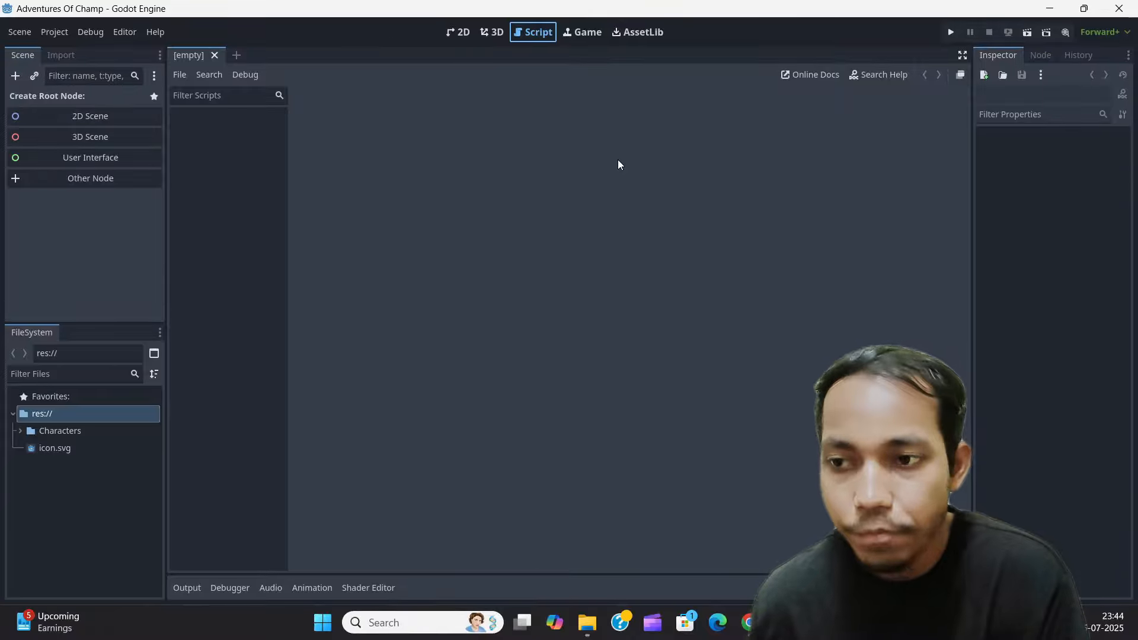
click(584, 32)
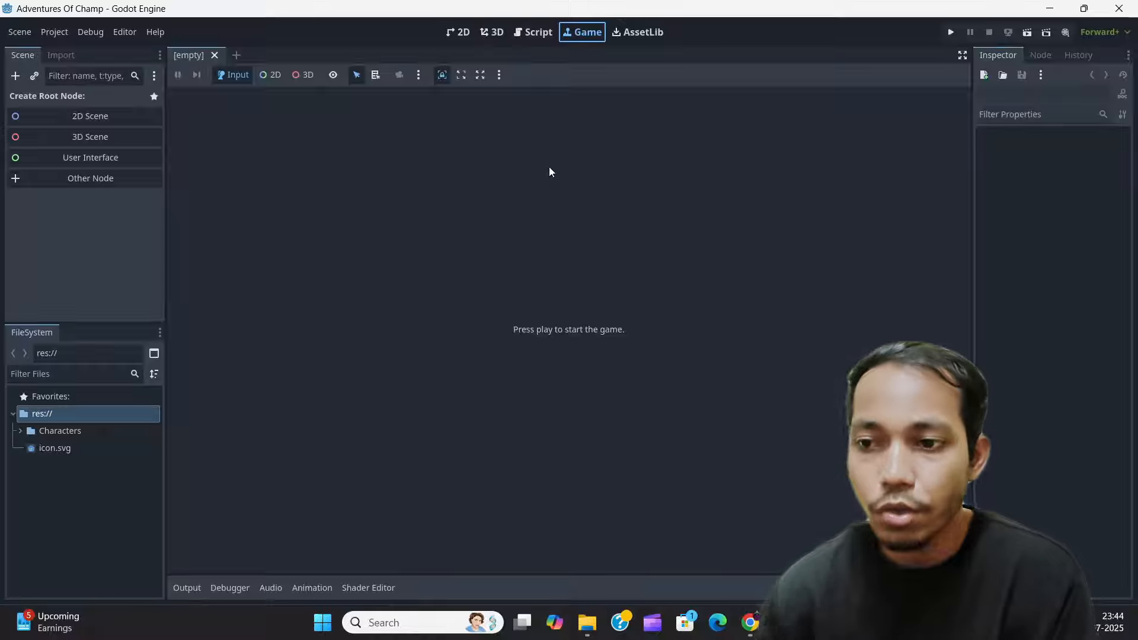
click(632, 36)
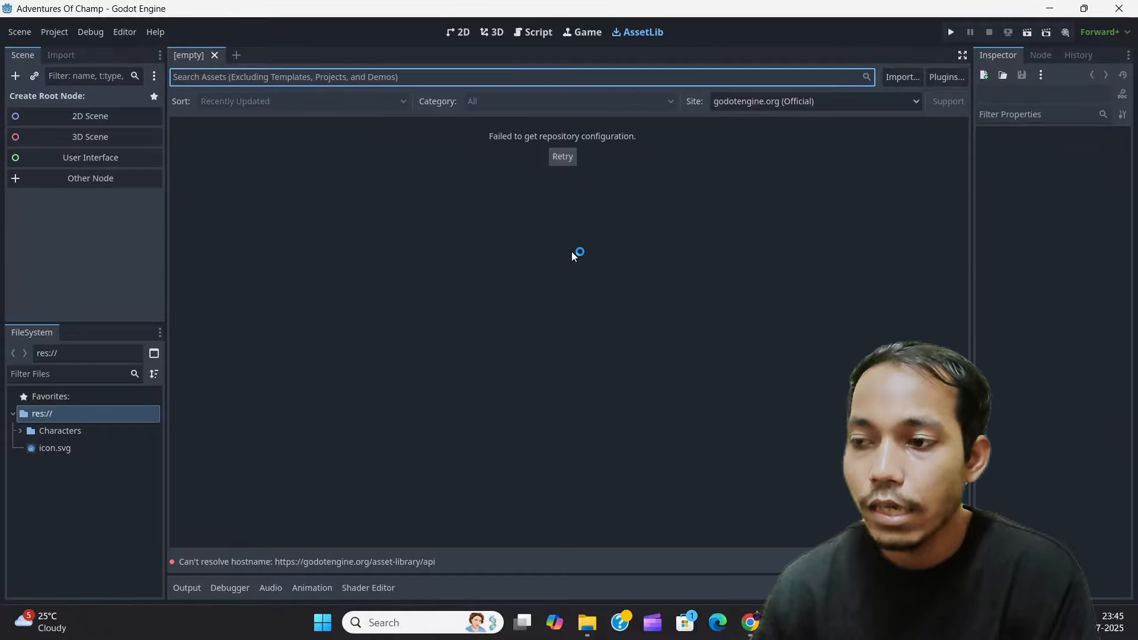
- Examine the controls for running the project or a specific scene, and view the available renderer options
click(951, 32)
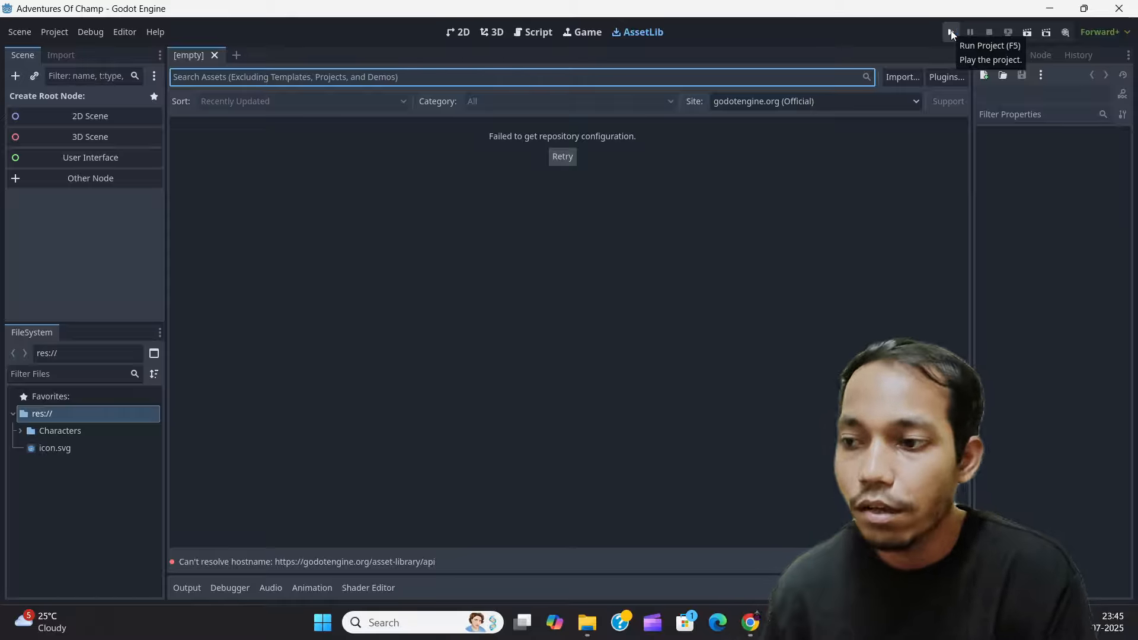
click(1047, 37)
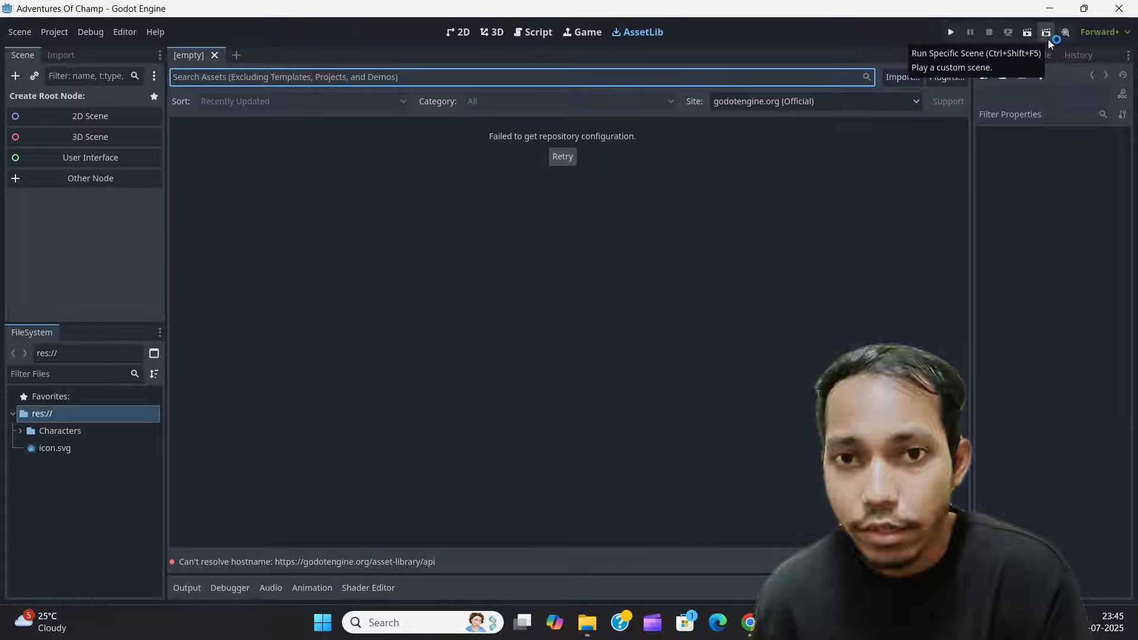
click(1125, 34)
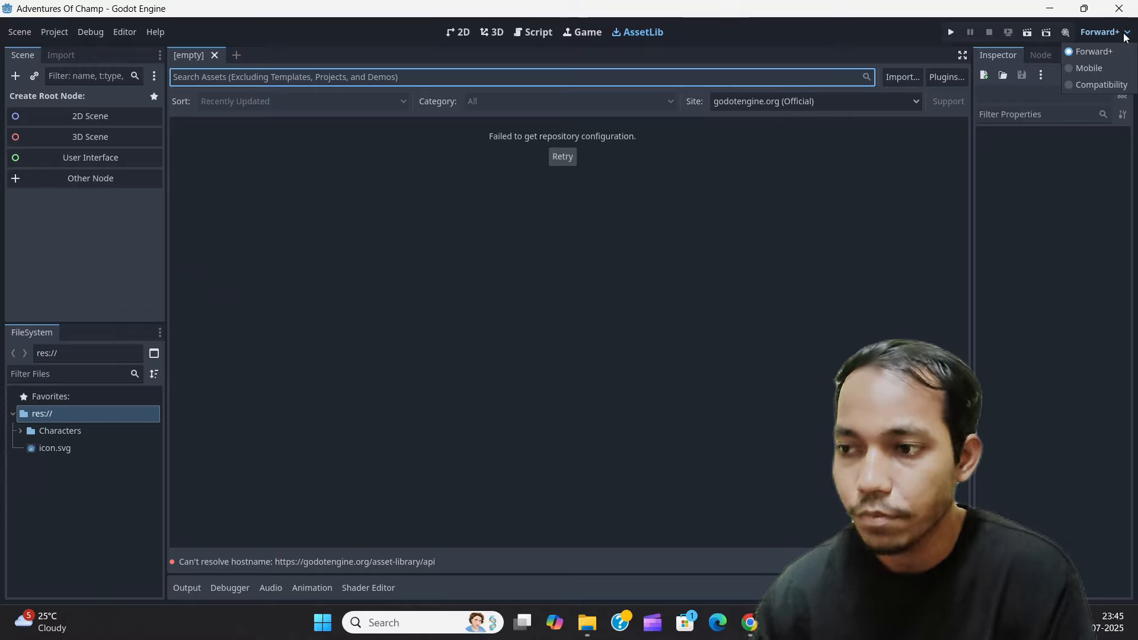
click(292, 271)
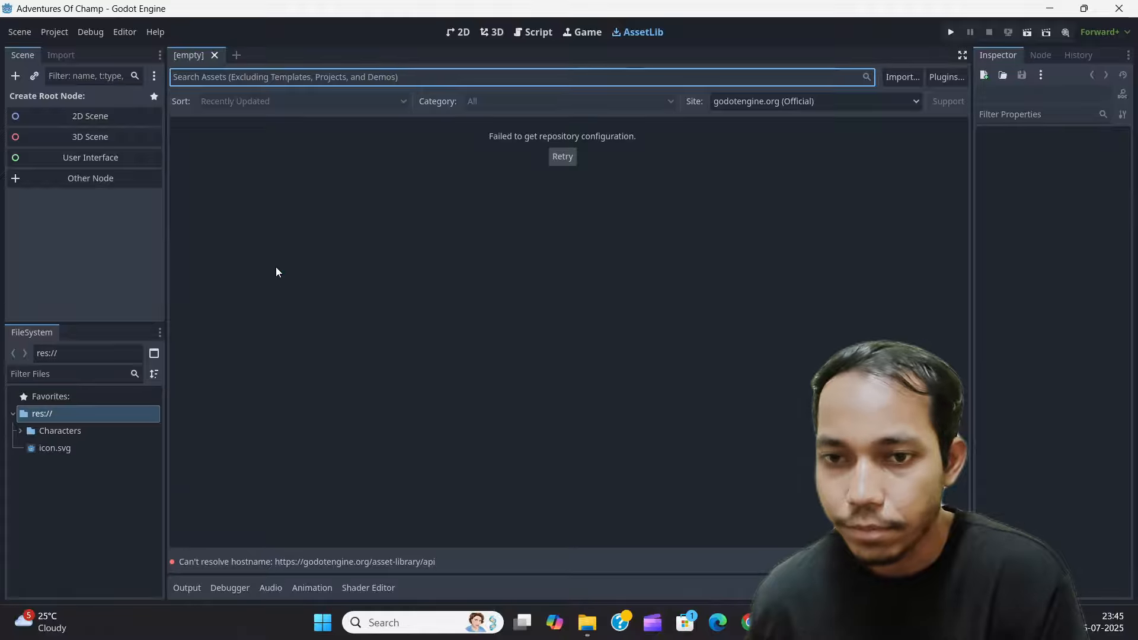
- Open the project settings, look over the general application configuration and close them again
click(56, 31)
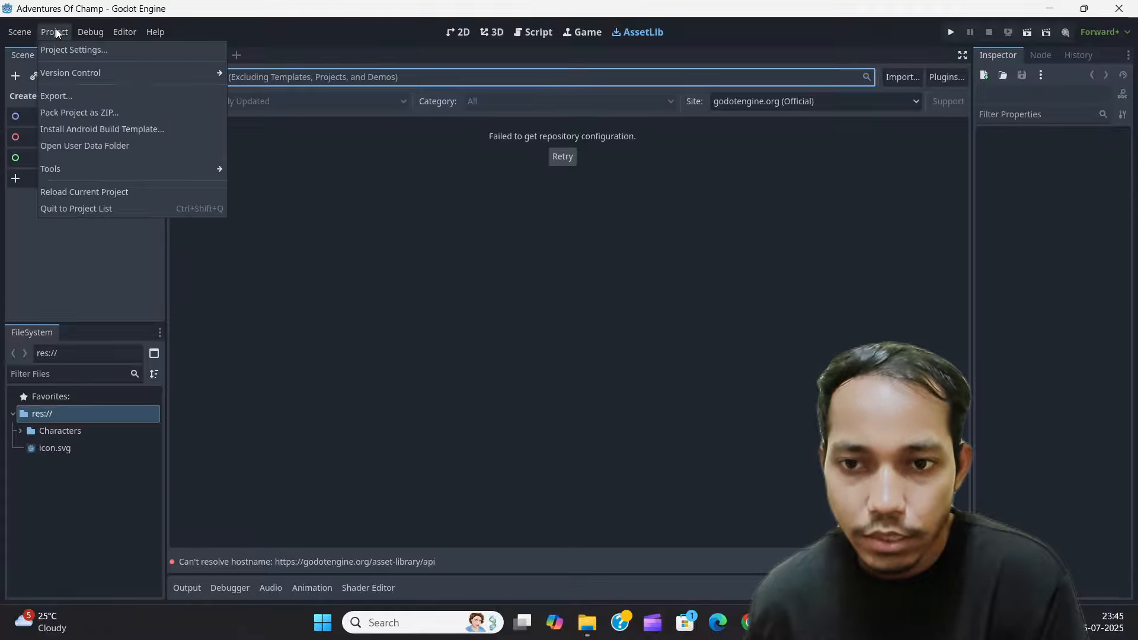
click(69, 49)
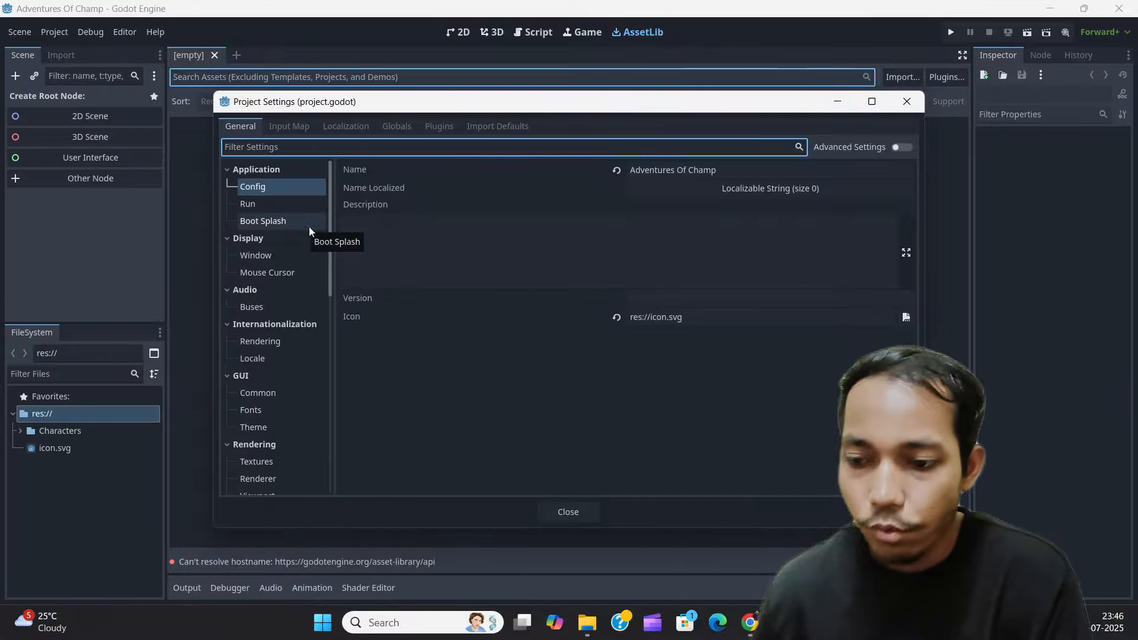
click(566, 513)
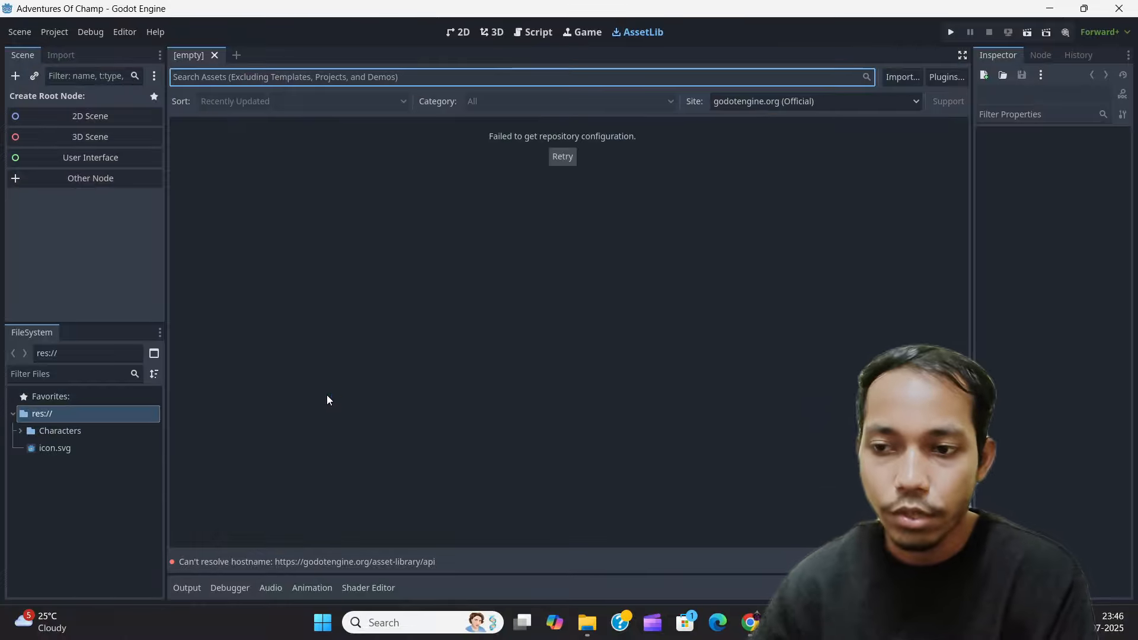